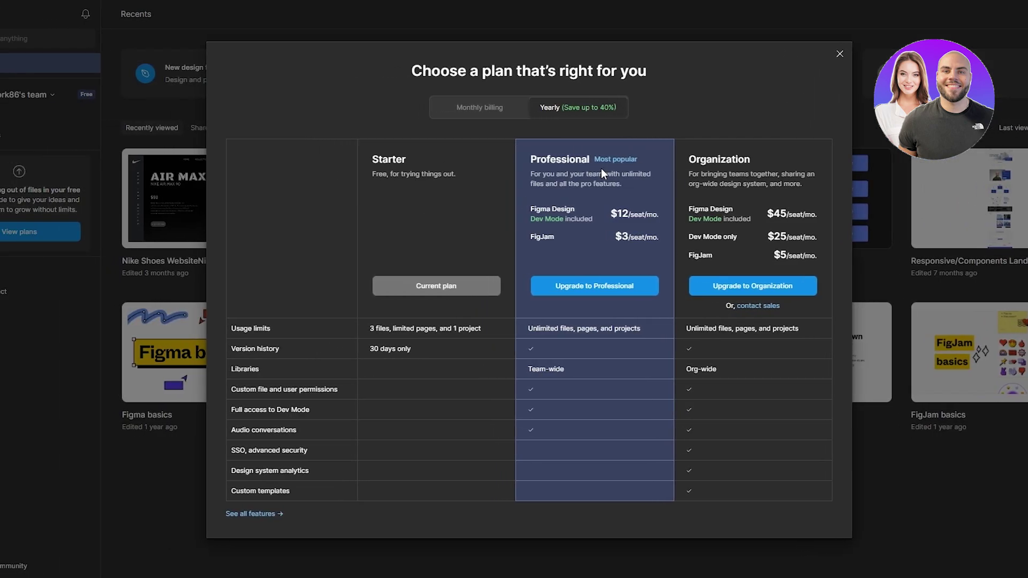
Close the 'Choose a plan' pricing comparison dialog.
click(837, 53)
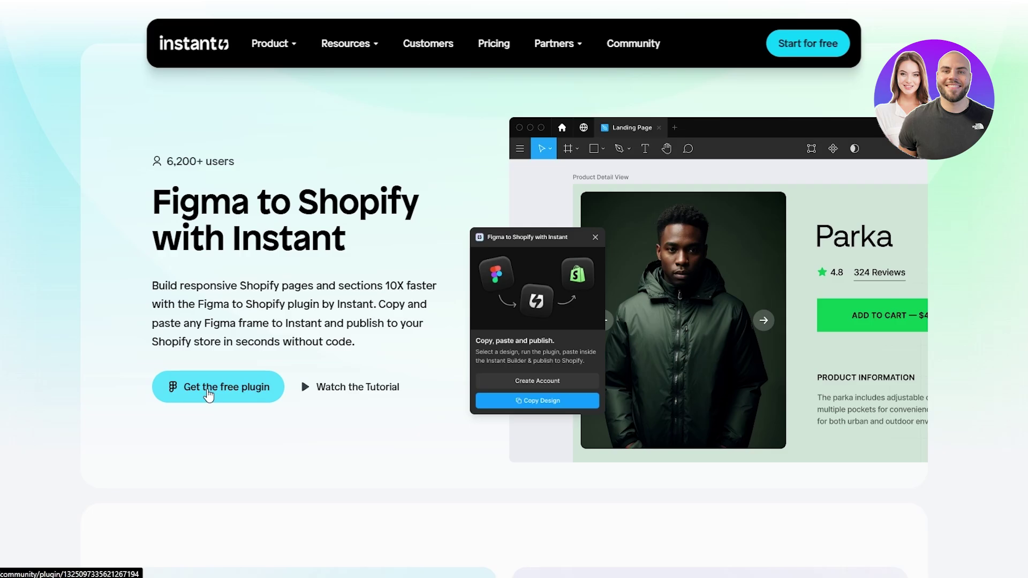
Get the free Figma to Shopify plugin and list the recent files it can open in.
click(208, 395)
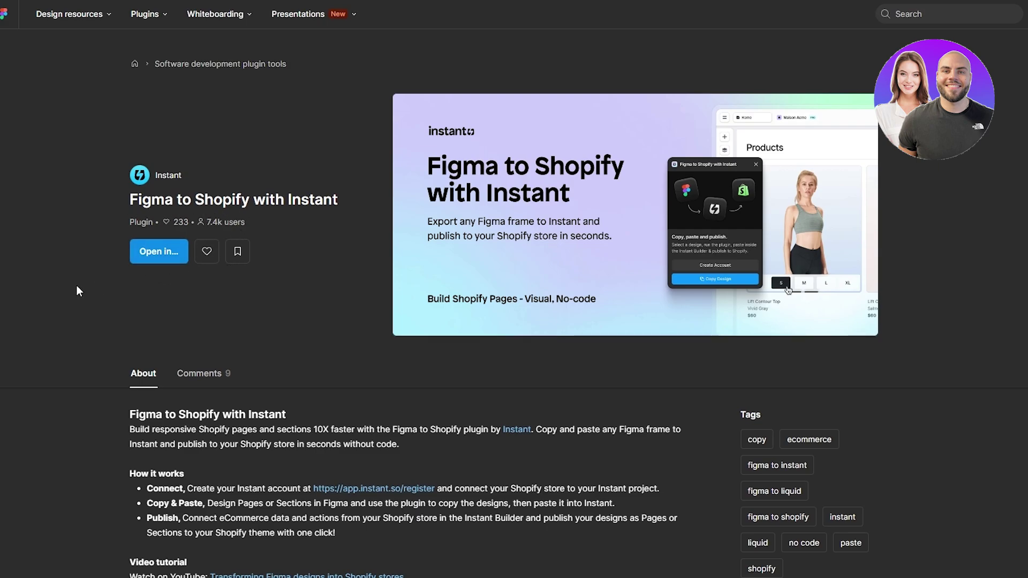
click(157, 258)
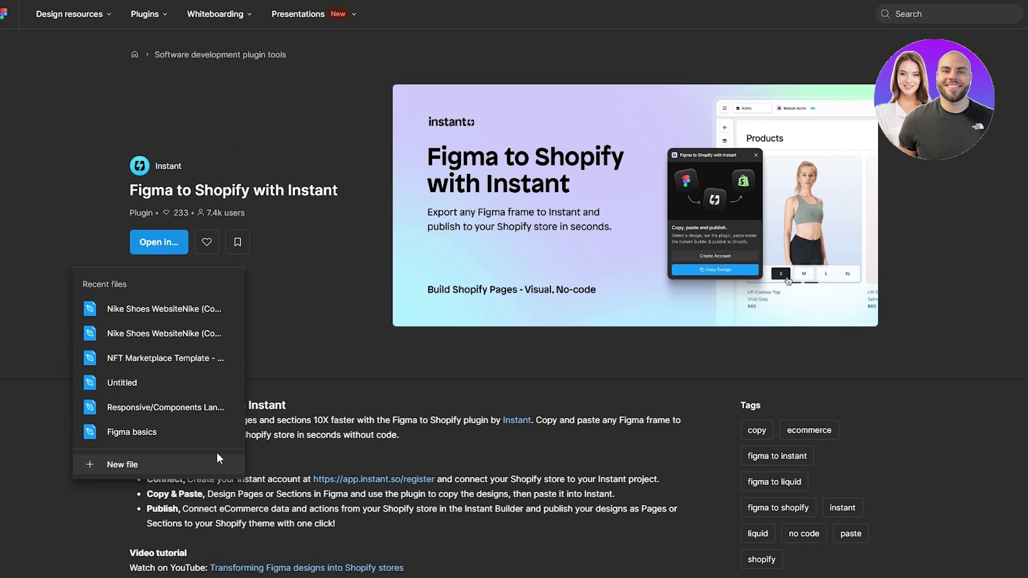
Open the plugin in the Nike Shoes WebsiteNike file and dismiss the Dev Mode tip.
click(122, 309)
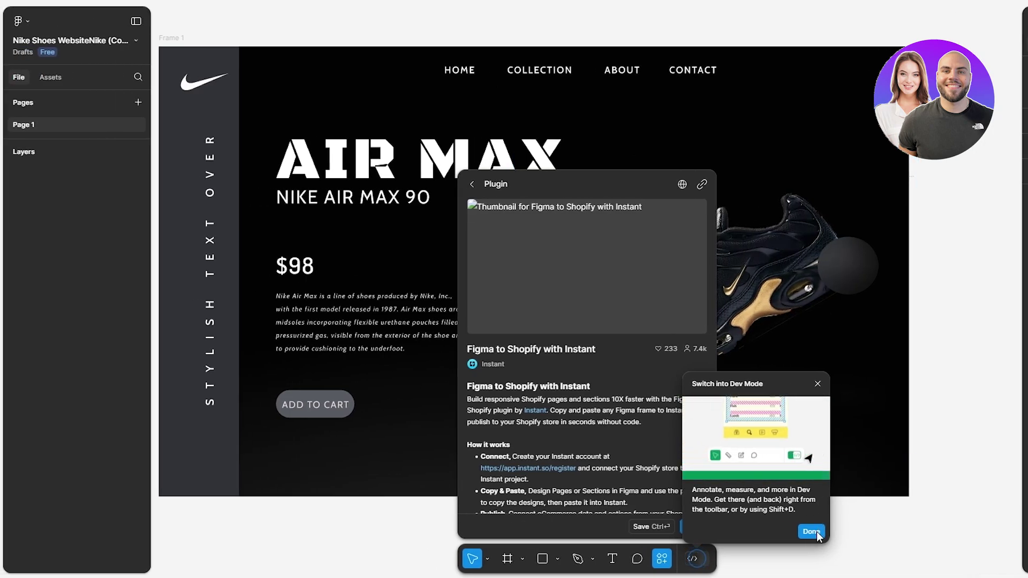
click(818, 531)
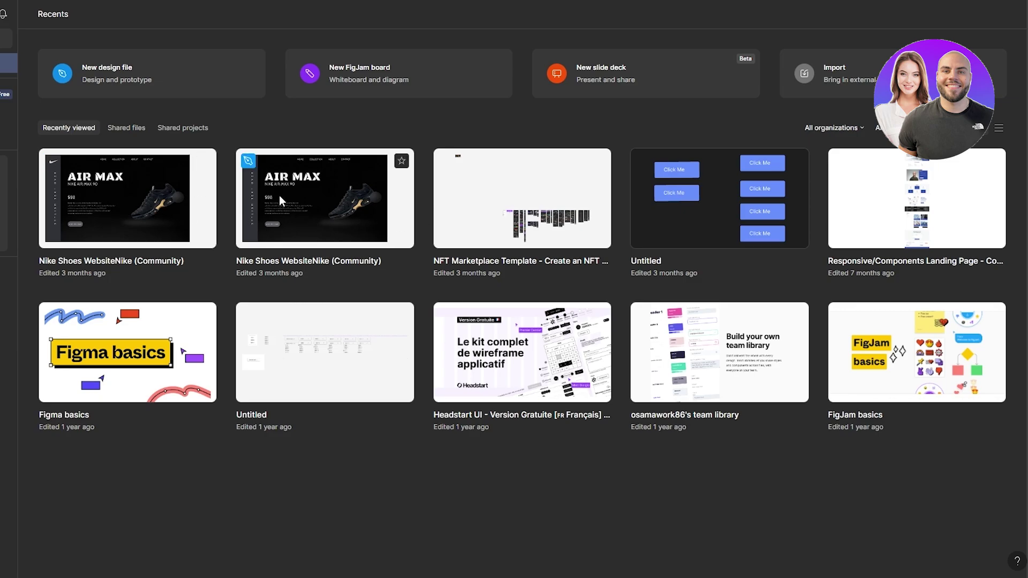
Open the Nike Shoes WebsiteNike (Community) file, close the UI kits tip, and view Frame 1.
double_click(169, 194)
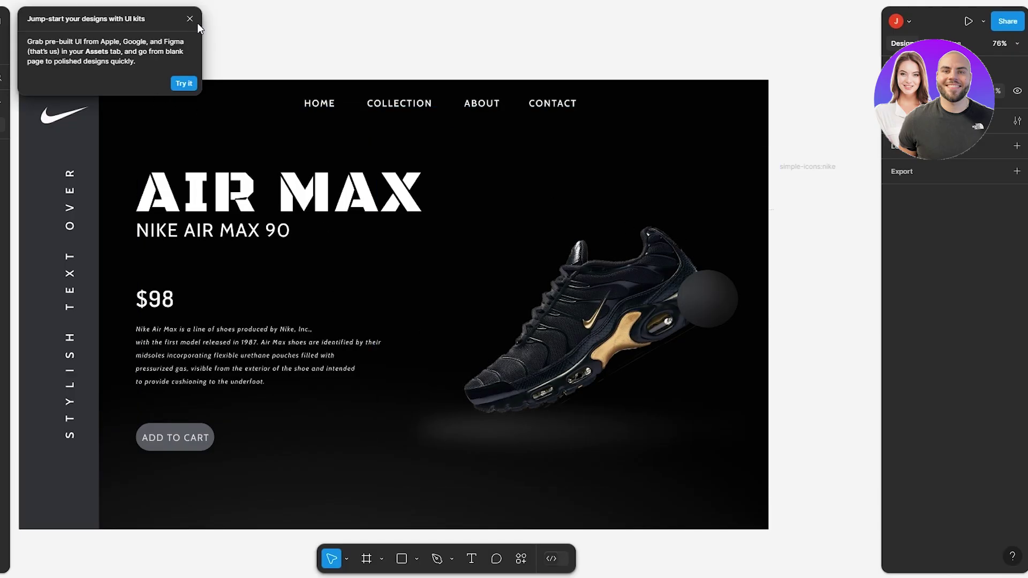
click(194, 23)
scroll(197, 458, down, 8)
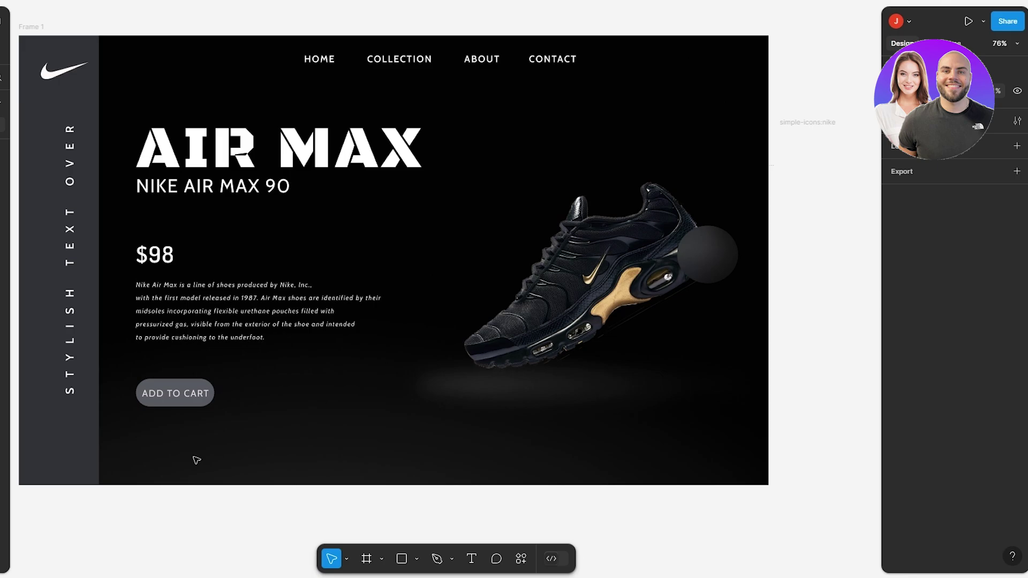
scroll(198, 456, down, 4)
scroll(199, 453, up, 10)
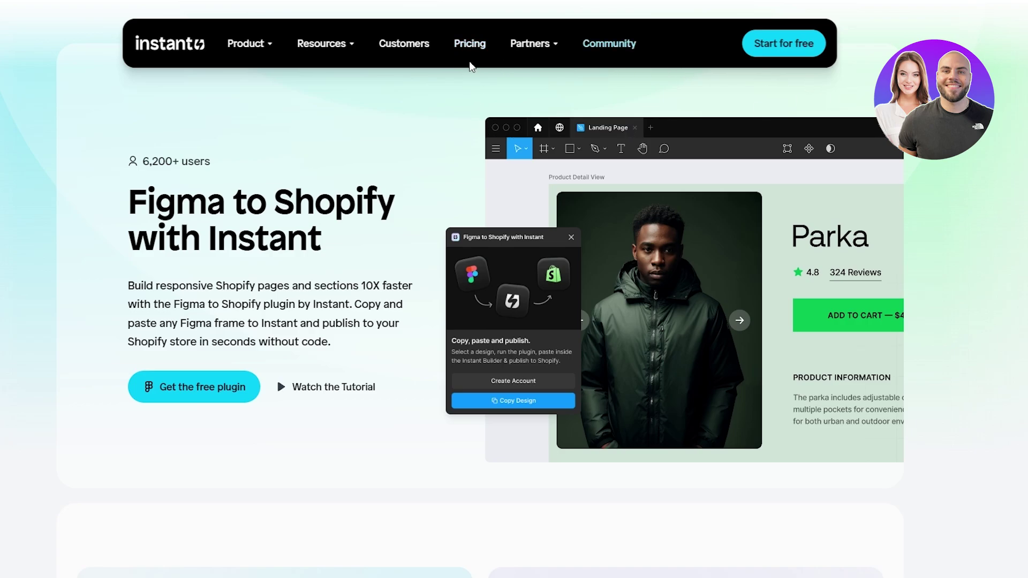
Sign up for a free Instant account using Google.
click(322, 43)
click(779, 44)
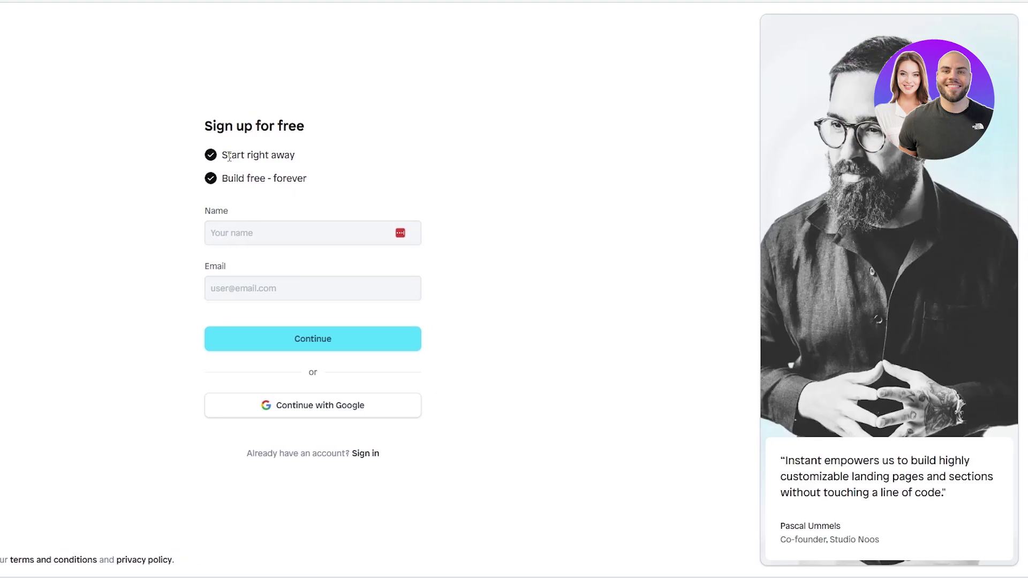
drag(222, 155, 315, 158)
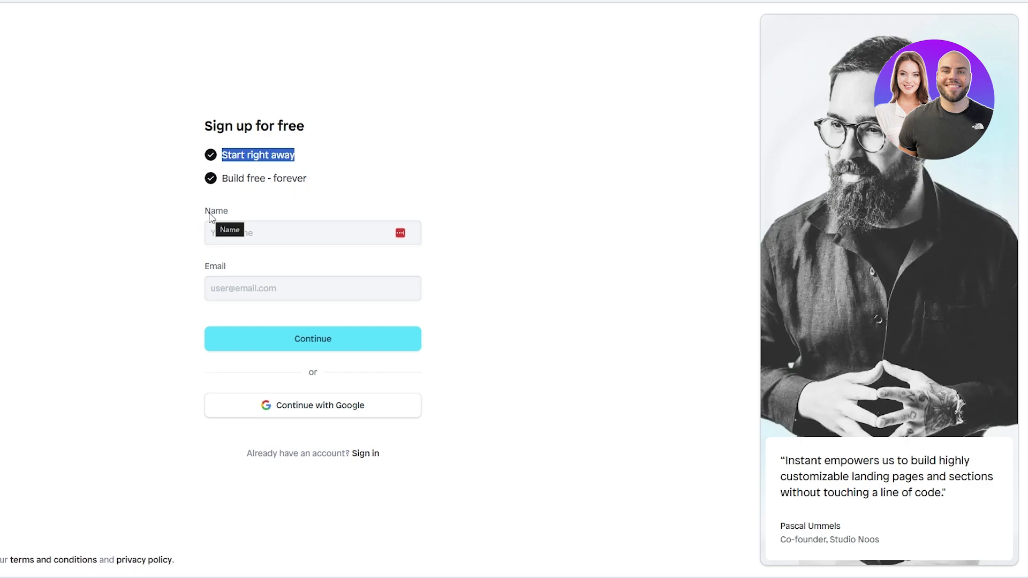
drag(204, 212, 234, 213)
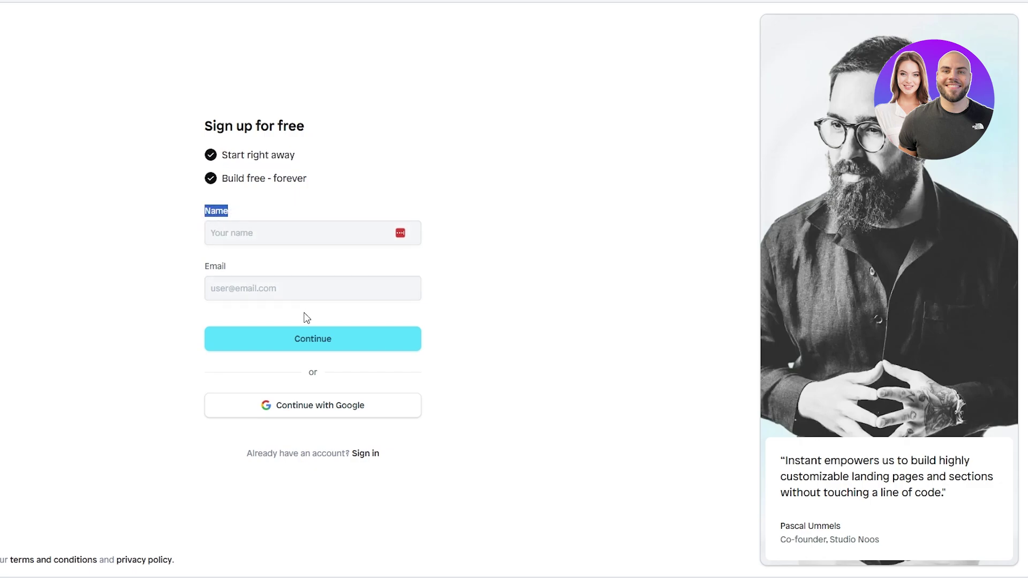
click(324, 408)
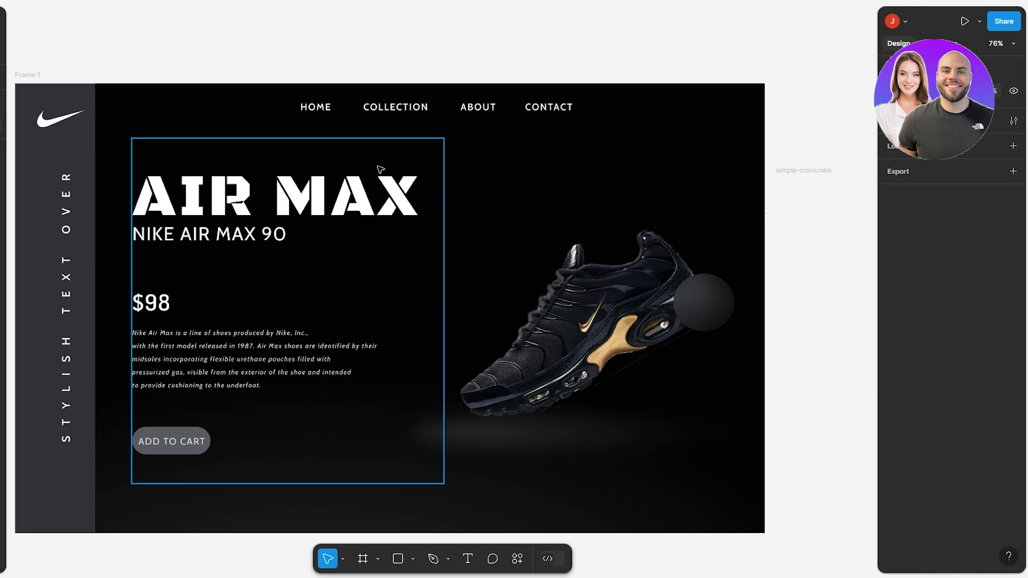
Select every layer in Frame 1 and apply auto layout with Shift+A.
drag(29, 56, 78, 83)
drag(374, 314, 375, 316)
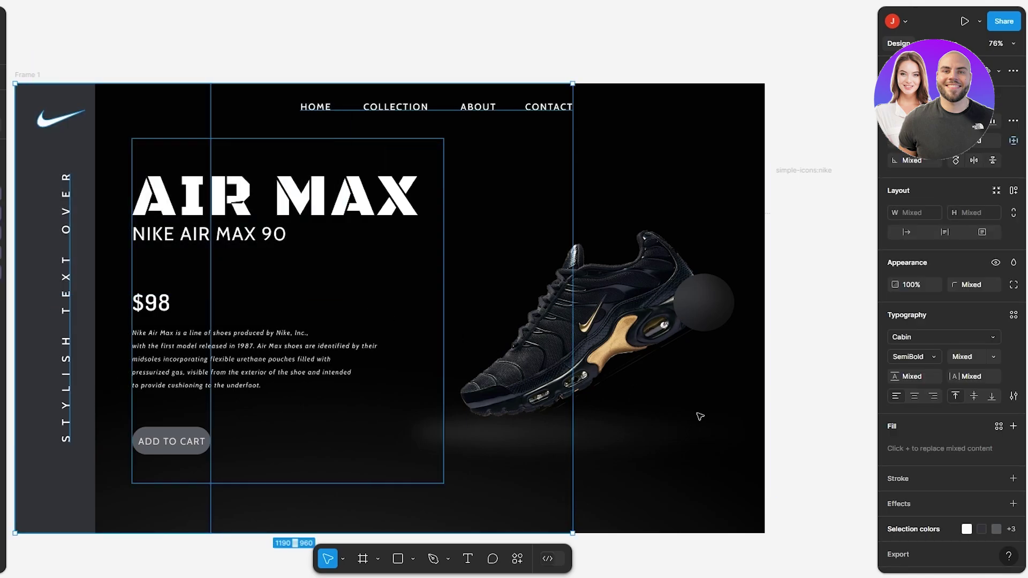
click(715, 424)
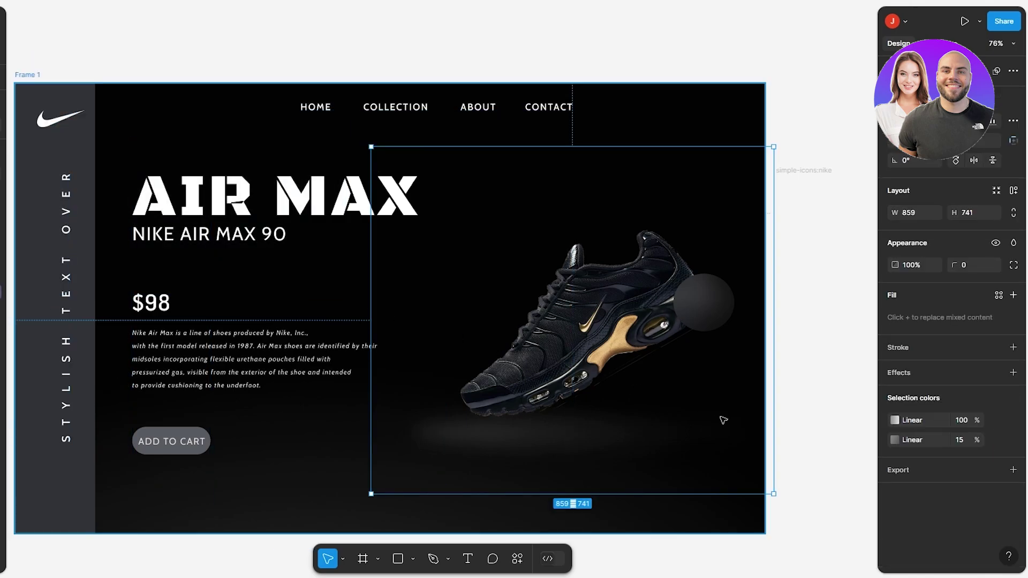
key(ctrl+a)
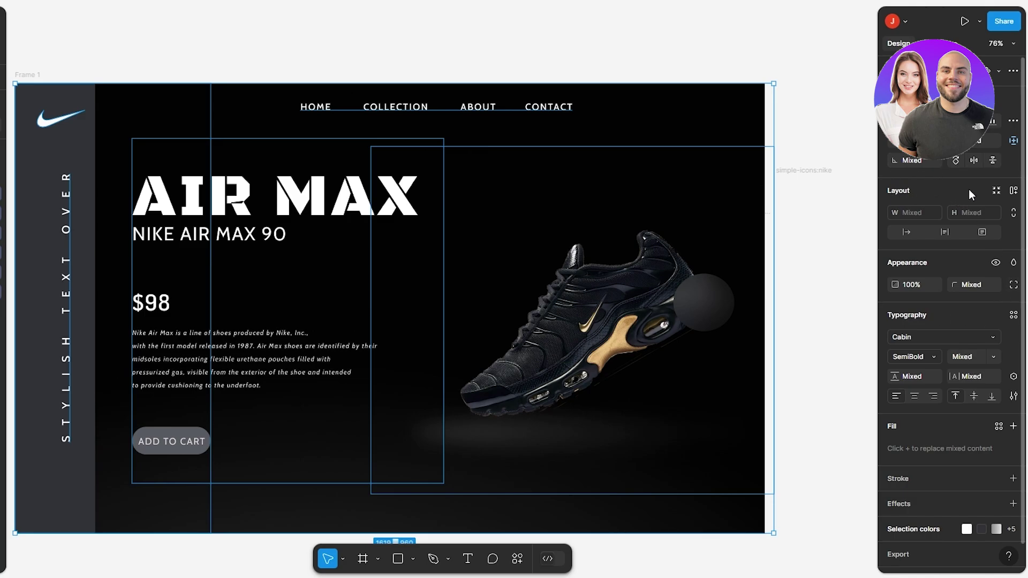
click(1014, 192)
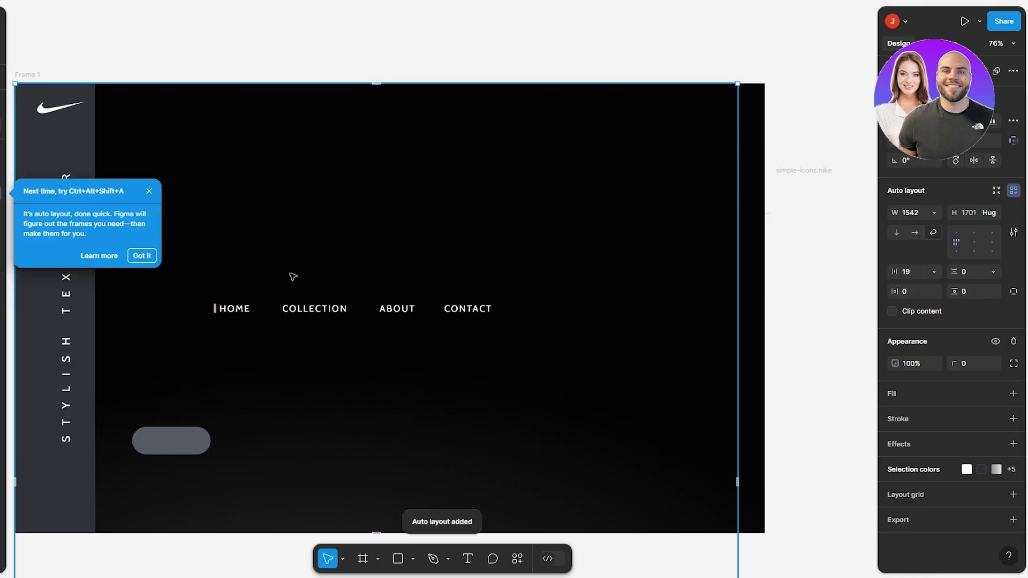
click(142, 257)
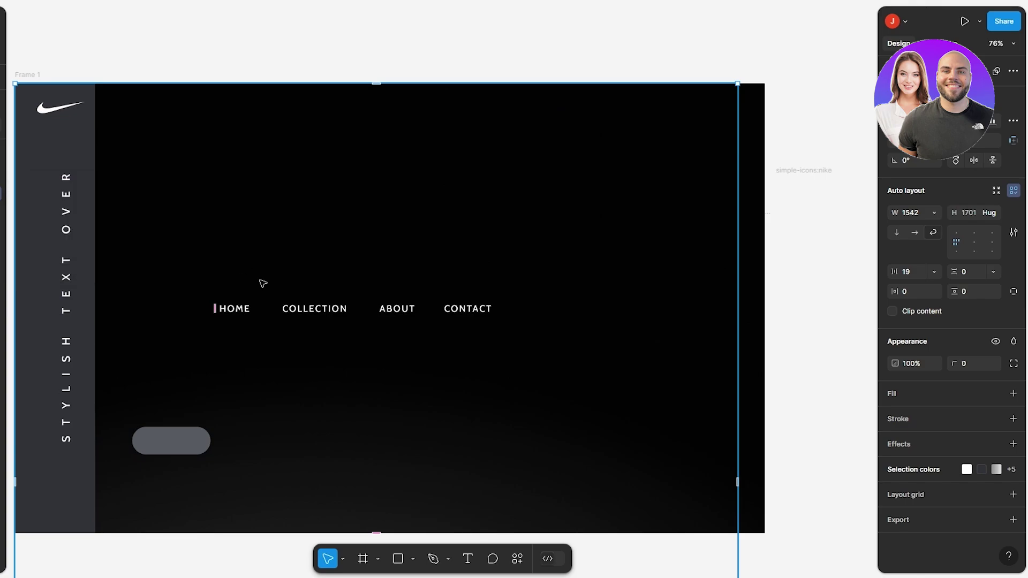
Shift the new auto layout frame's content about 120 px right.
click(759, 96)
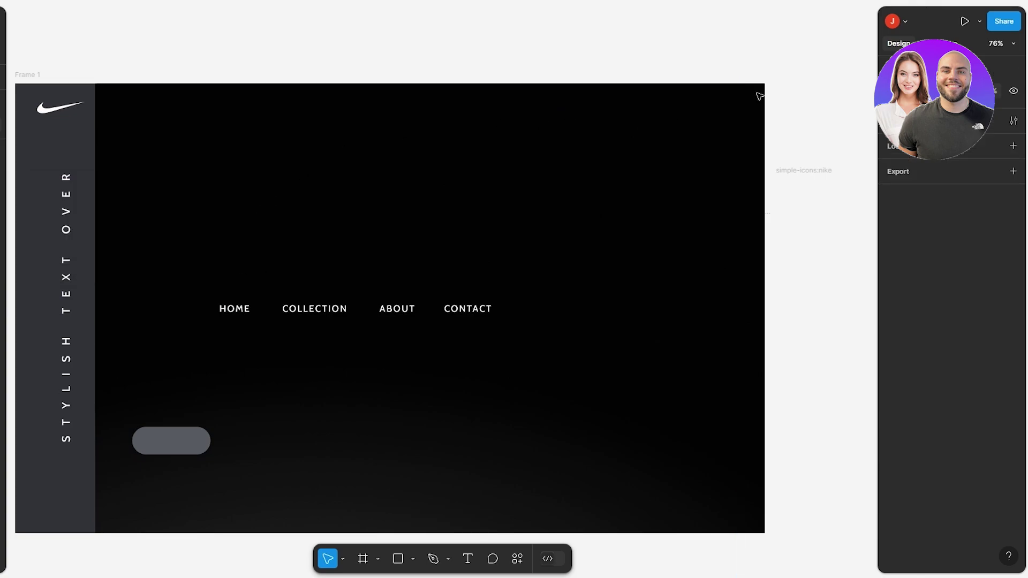
click(202, 375)
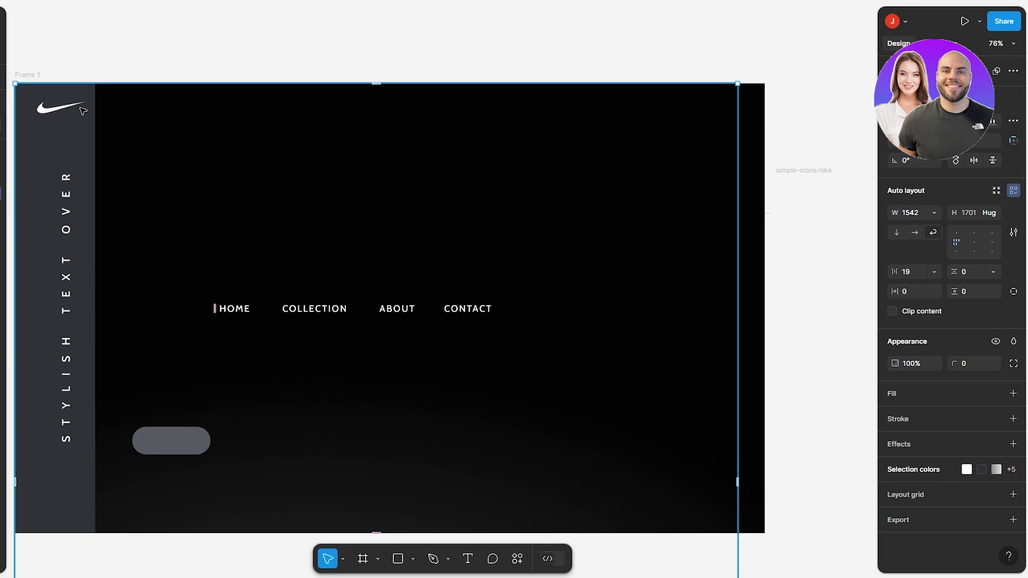
drag(83, 110, 104, 109)
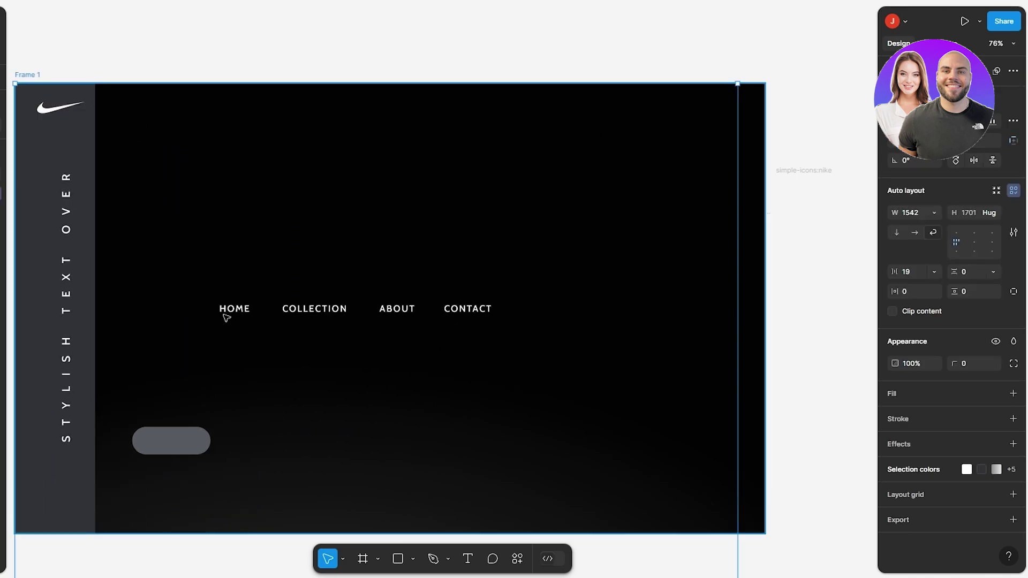
Undo the auto layout and move the ADD TO CART container in the left text frame.
key(ctrl+z)
click(503, 322)
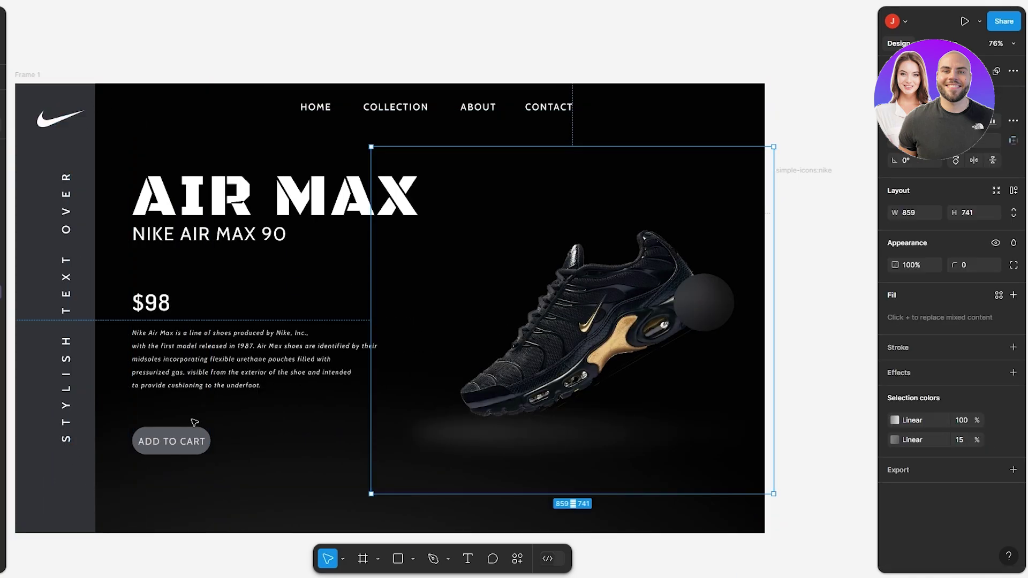
click(188, 447)
double_click(187, 447)
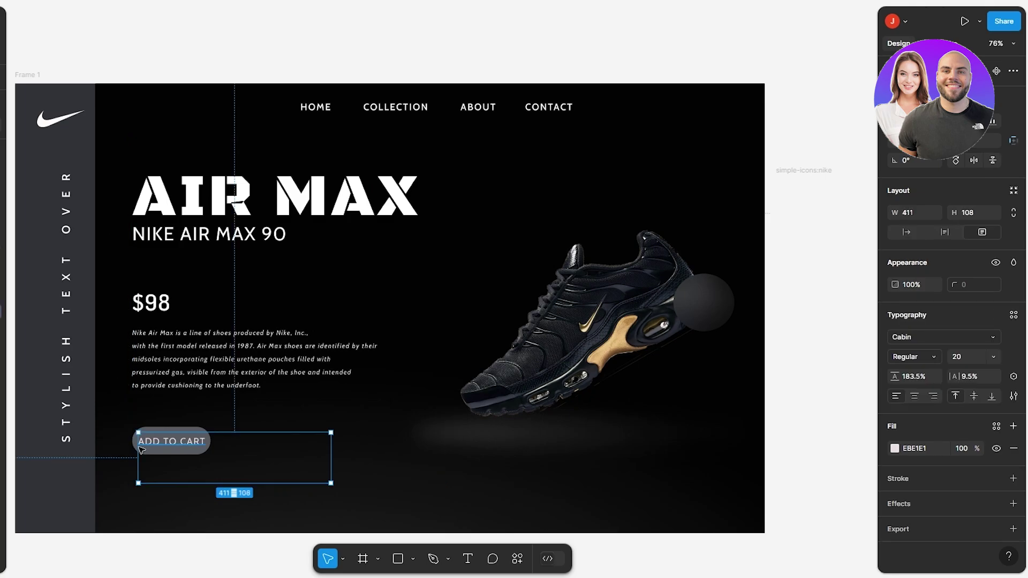
key(Escape)
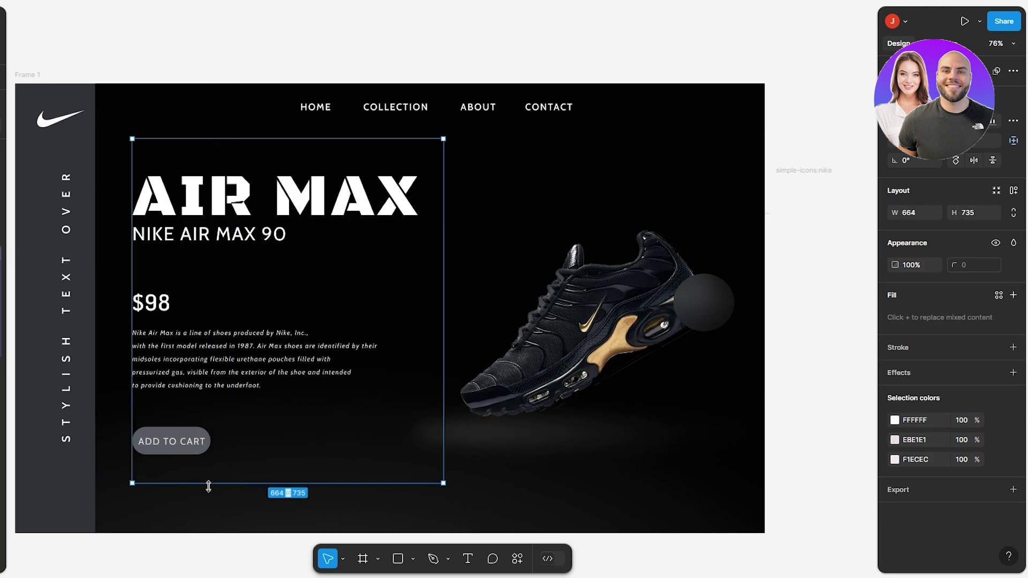
drag(209, 486, 224, 459)
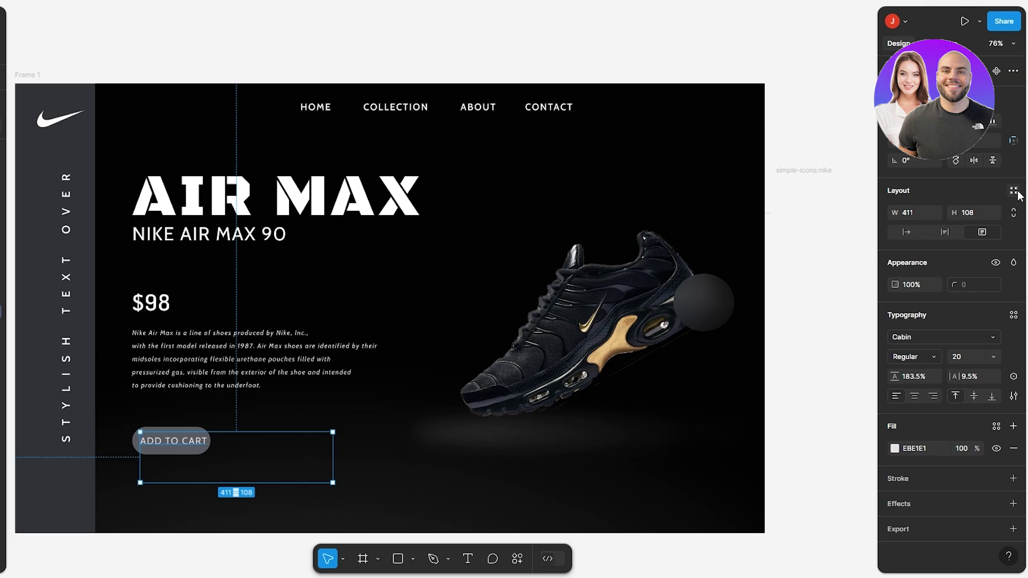
Apply auto layout to the sidebar-and-button frame and try middle and bottom button alignments.
key(ctrl+z)
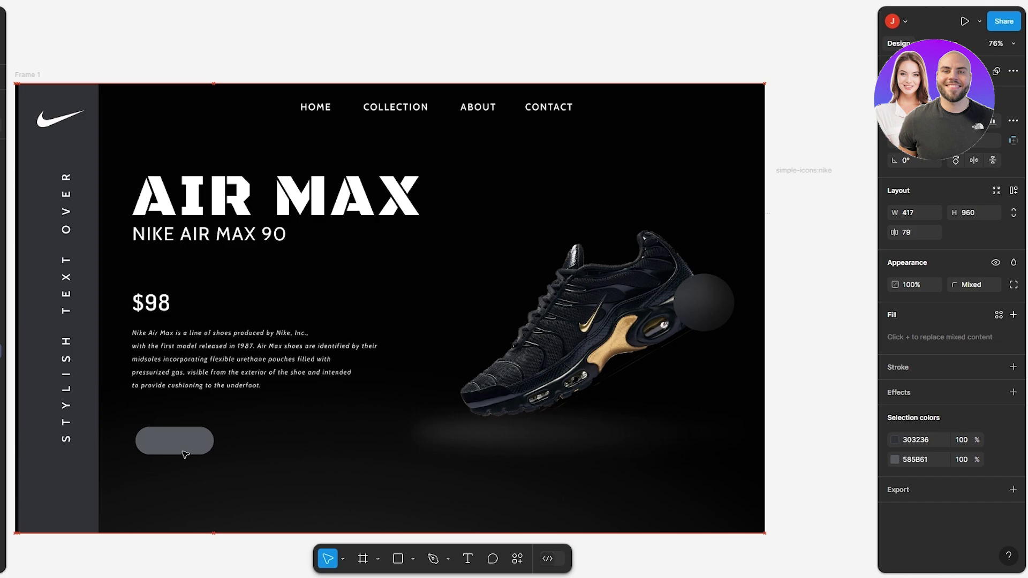
key(ctrl+z)
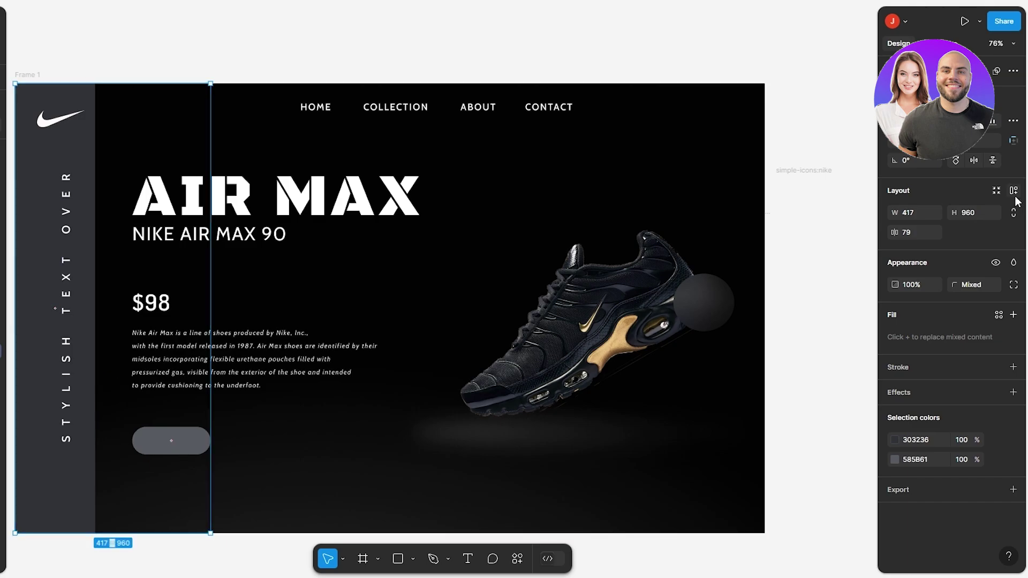
click(1015, 193)
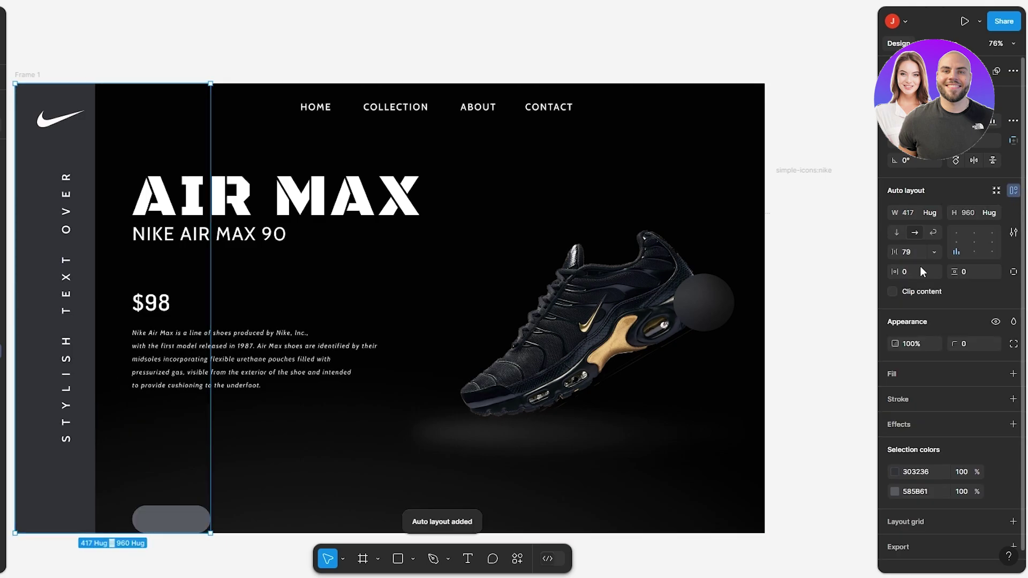
scroll(181, 493, down, 1)
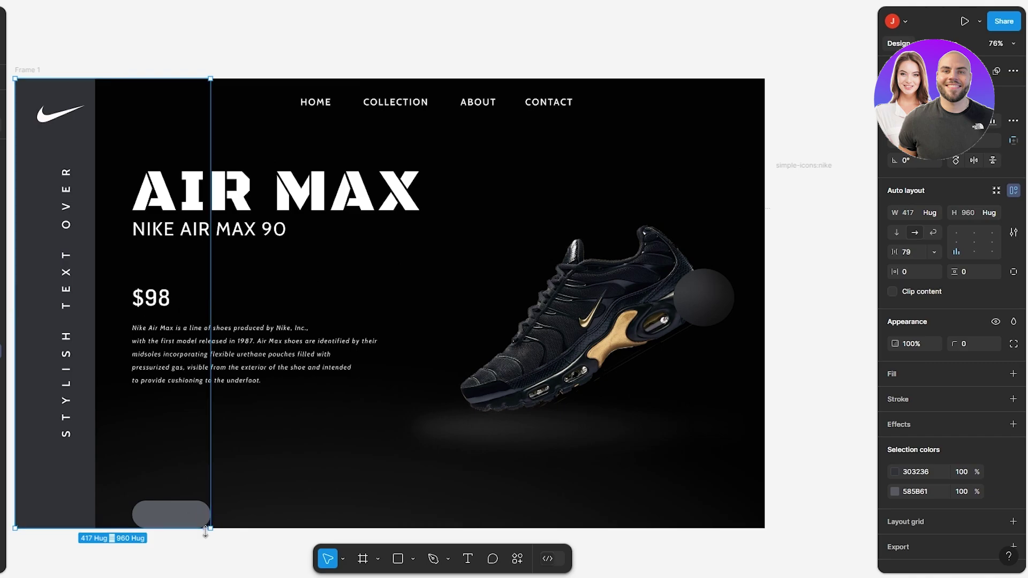
click(957, 244)
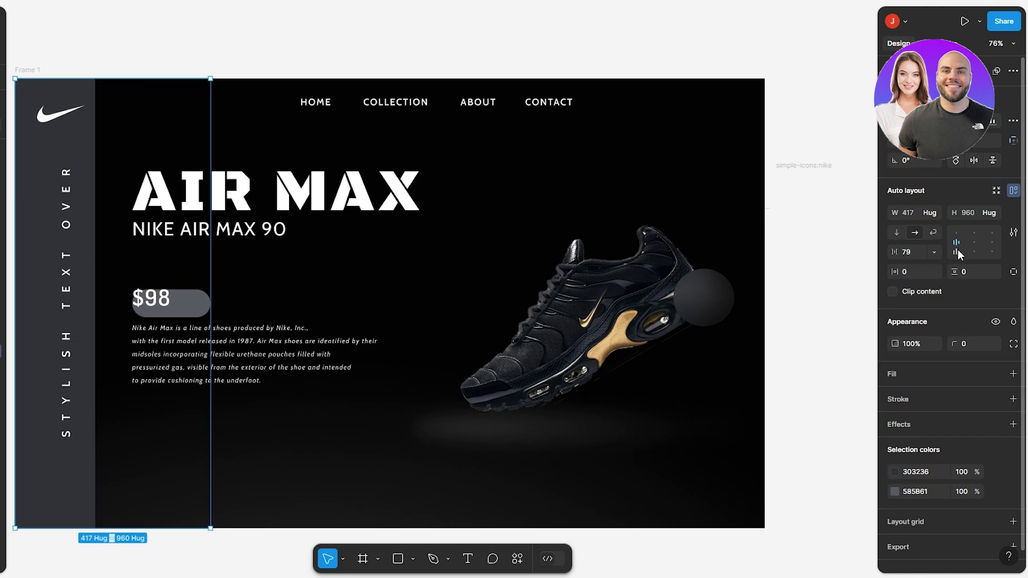
click(958, 251)
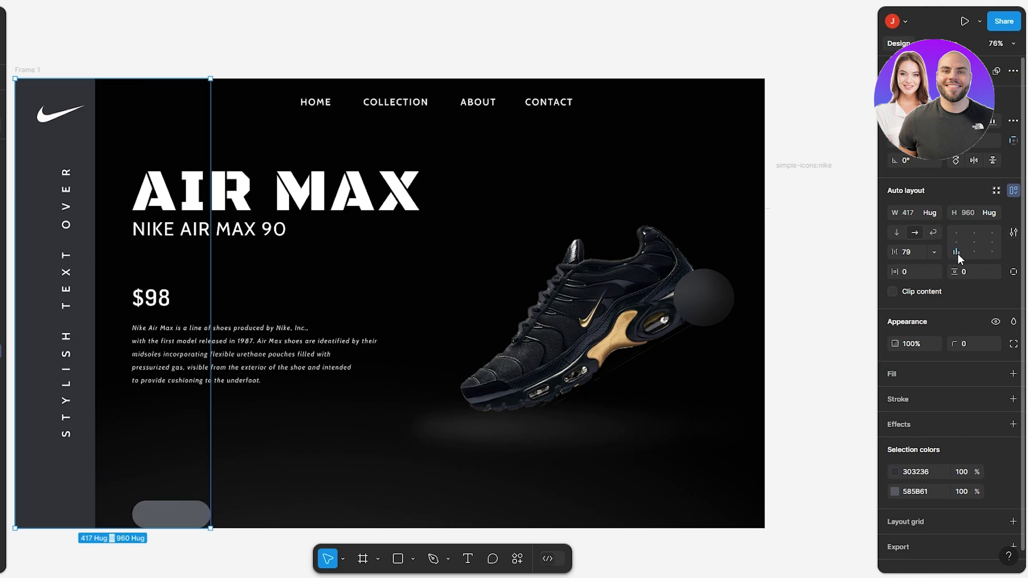
click(1013, 232)
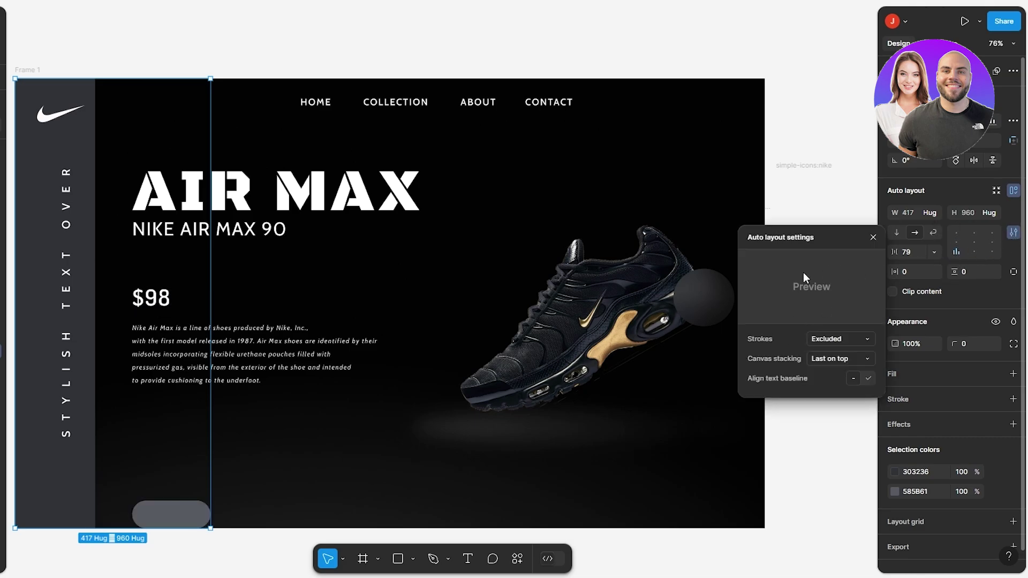
click(874, 238)
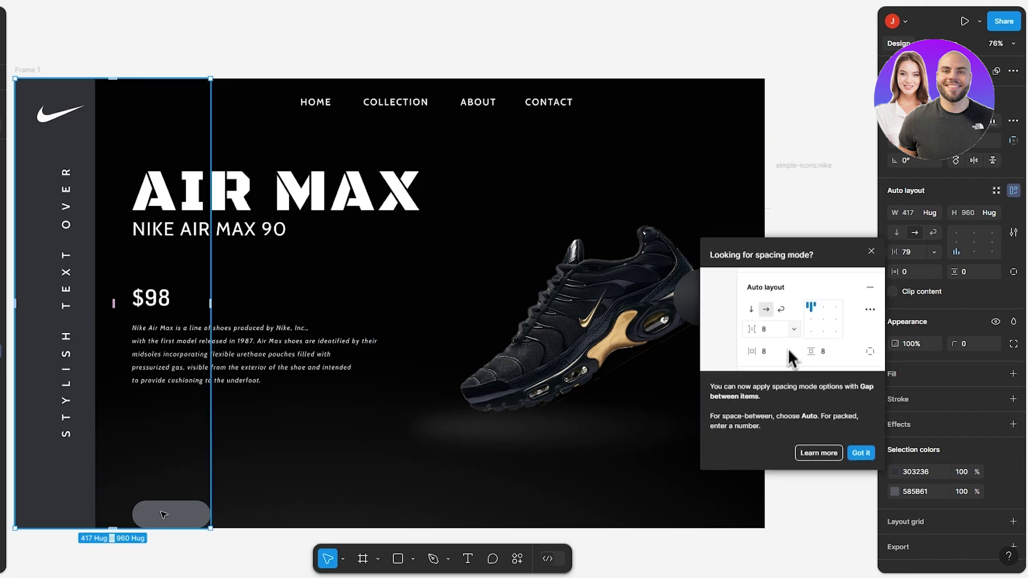
Move the grey pill button up to sit just below the Air Max description.
click(171, 501)
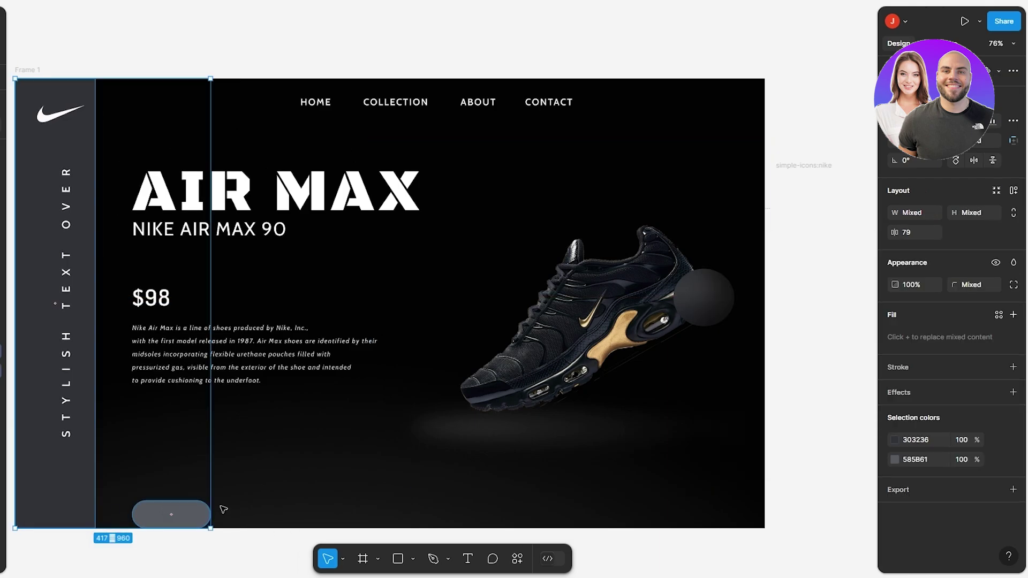
click(205, 513)
drag(187, 514, 187, 428)
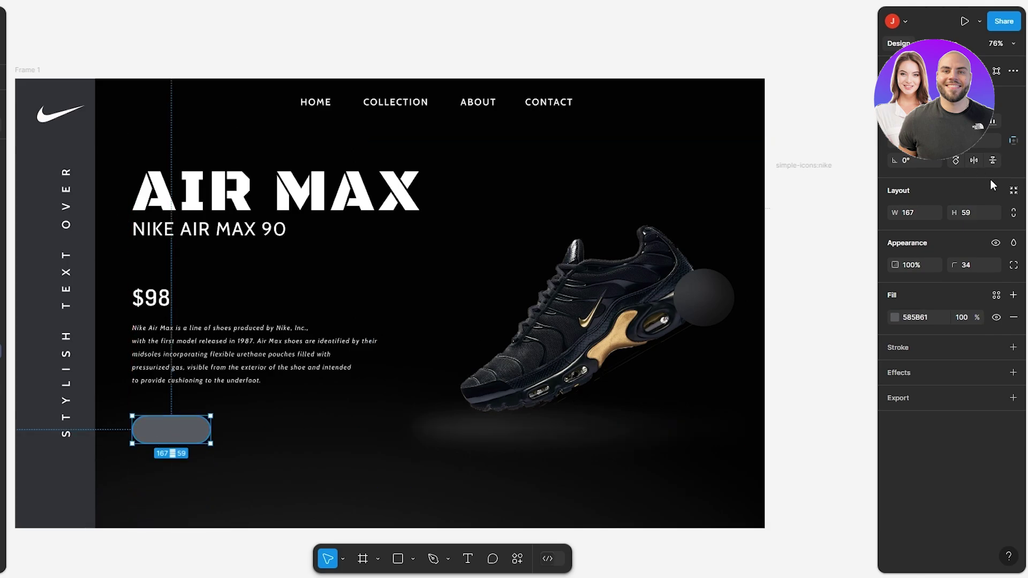
double_click(185, 431)
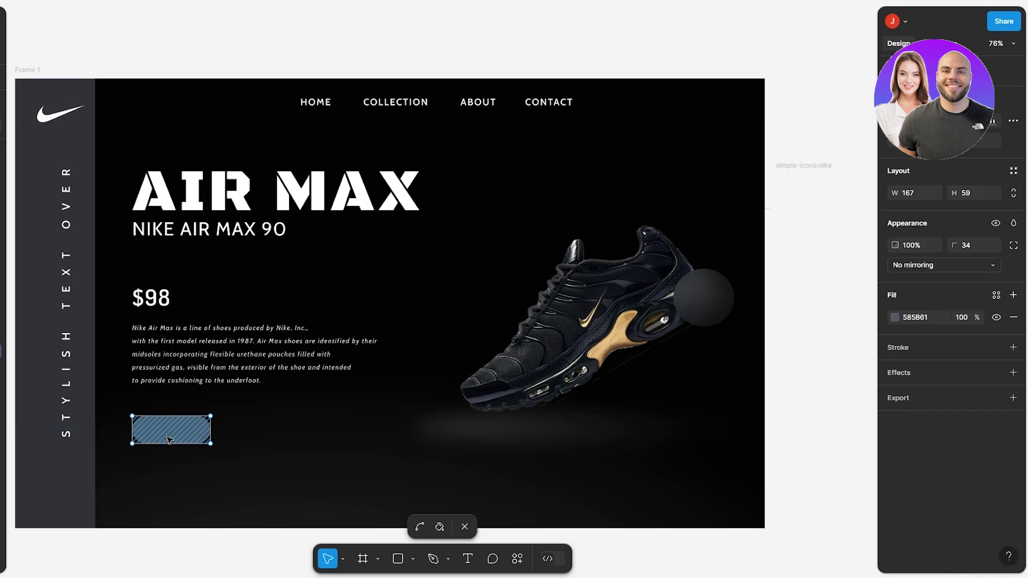
key(Escape)
click(170, 553)
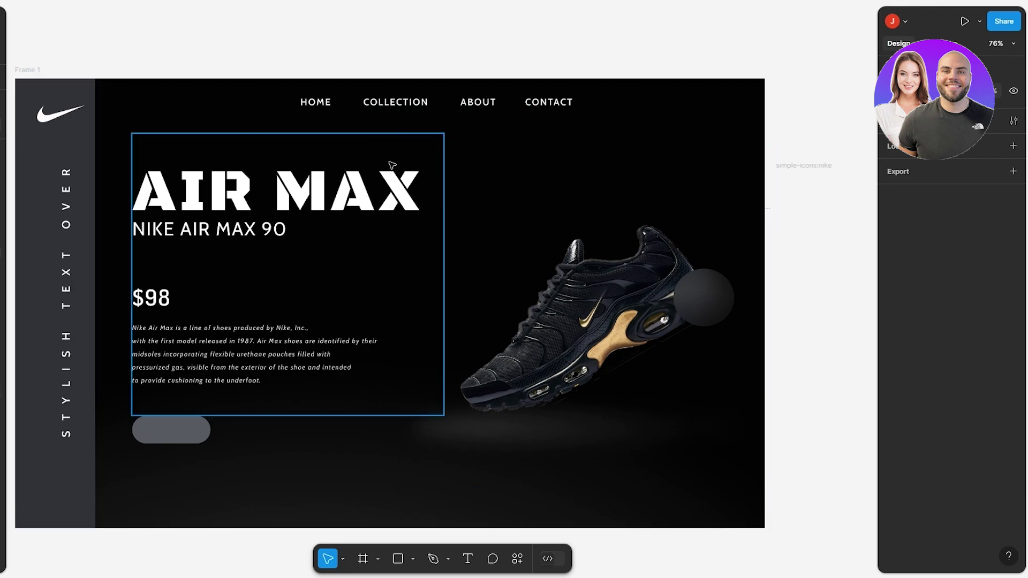
scroll(392, 165, down, 5)
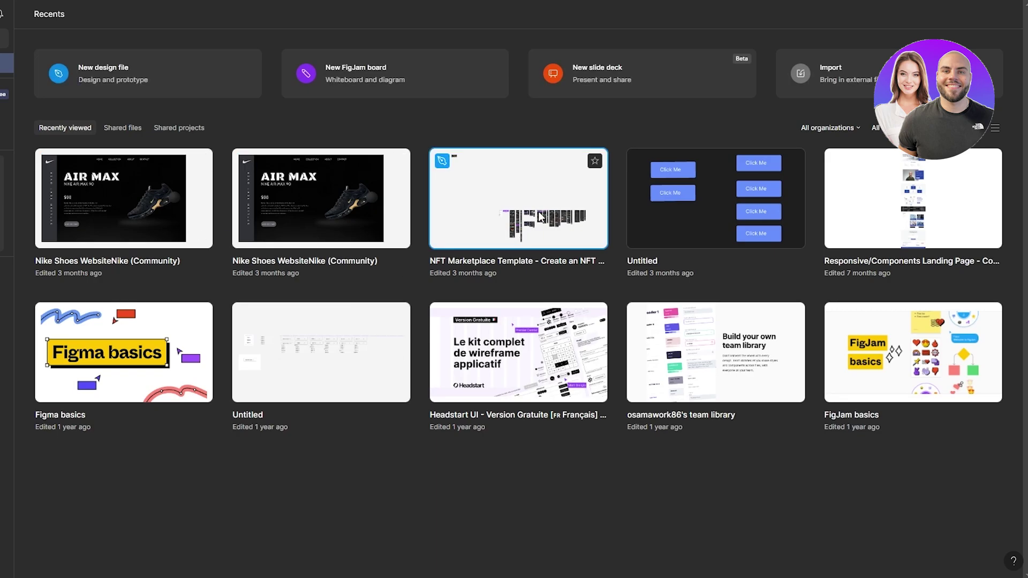
Open the NFT Marketplace Template file from Recently viewed.
double_click(539, 217)
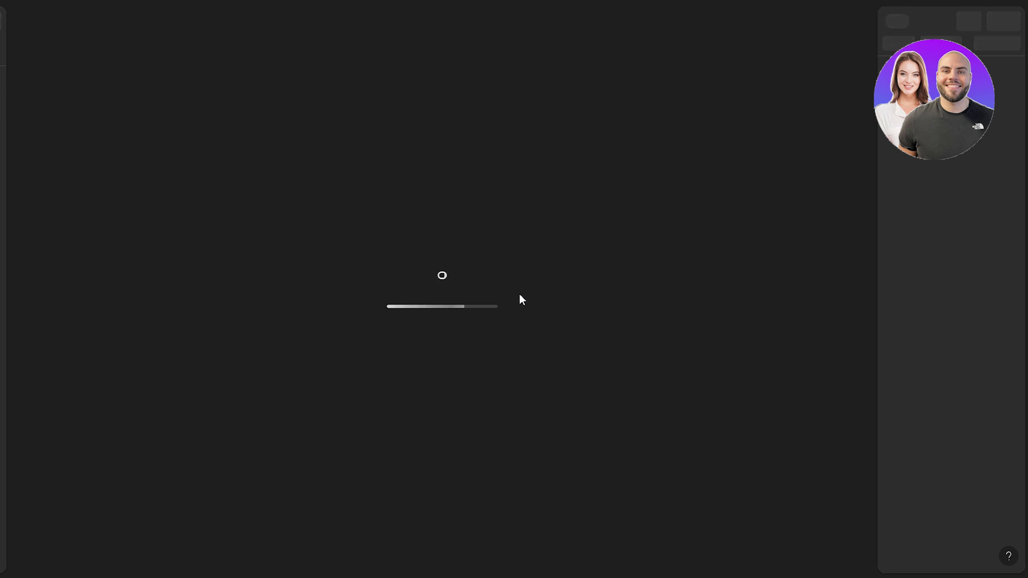
scroll(503, 420, down, 5)
scroll(489, 220, up, 5)
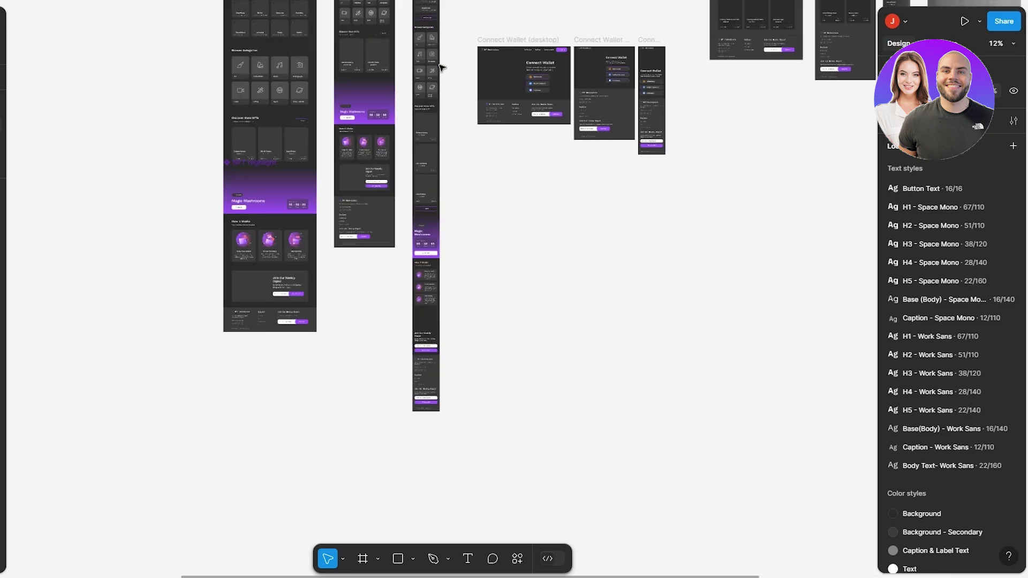
right_click(401, 216)
right_click(386, 142)
scroll(400, 306, up, 6)
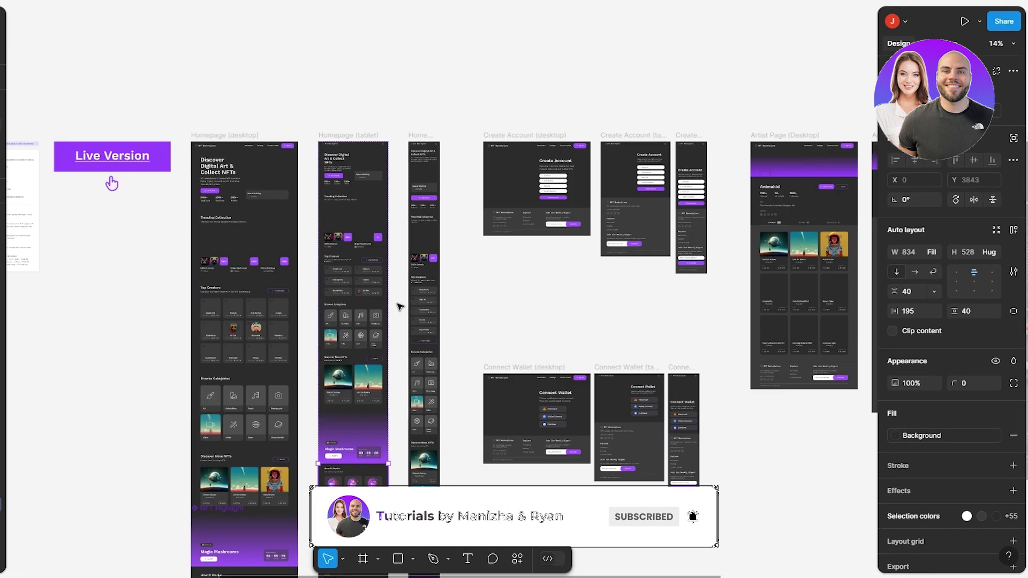
scroll(400, 305, down, 1)
scroll(402, 298, down, 2)
scroll(401, 298, up, 1)
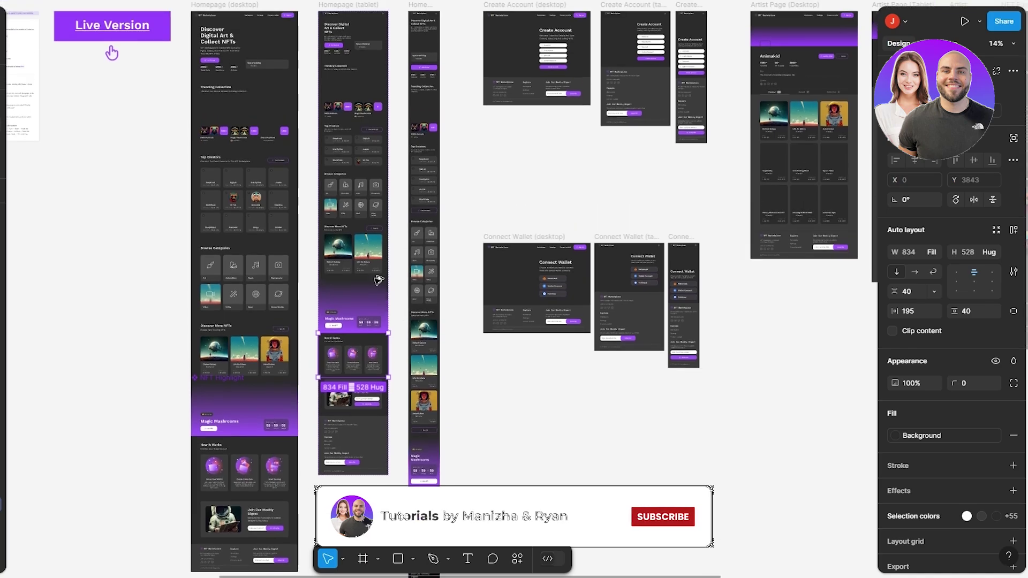
scroll(231, 193, up, 2)
scroll(232, 193, up, 3)
scroll(231, 193, up, 8)
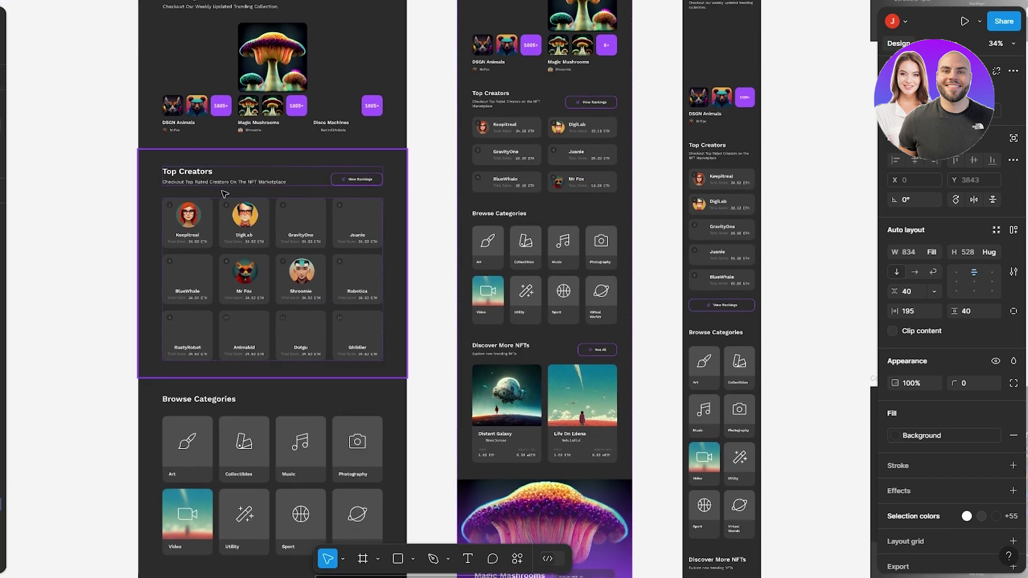
scroll(231, 191, down, 20)
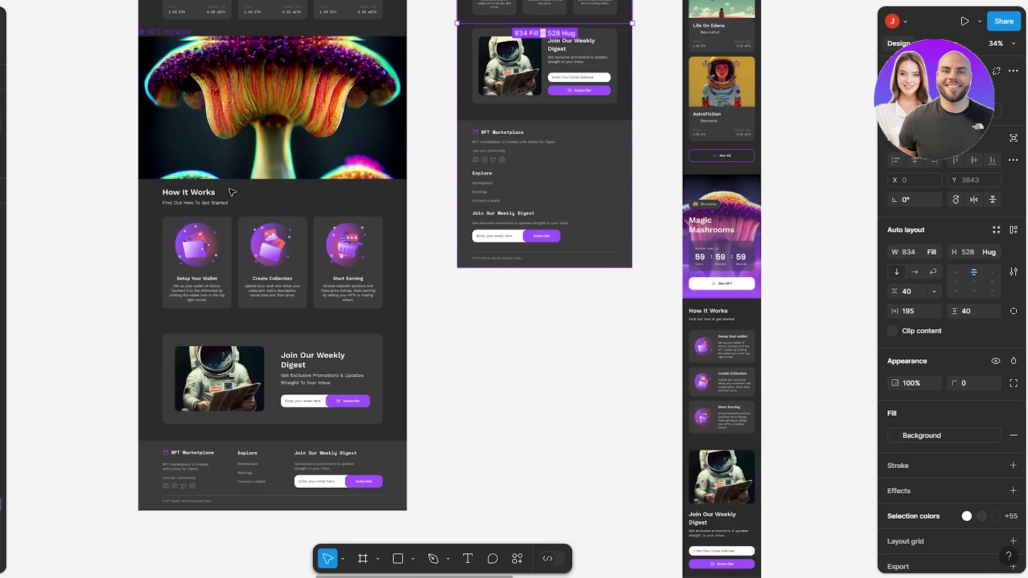
scroll(538, 362, up, 20)
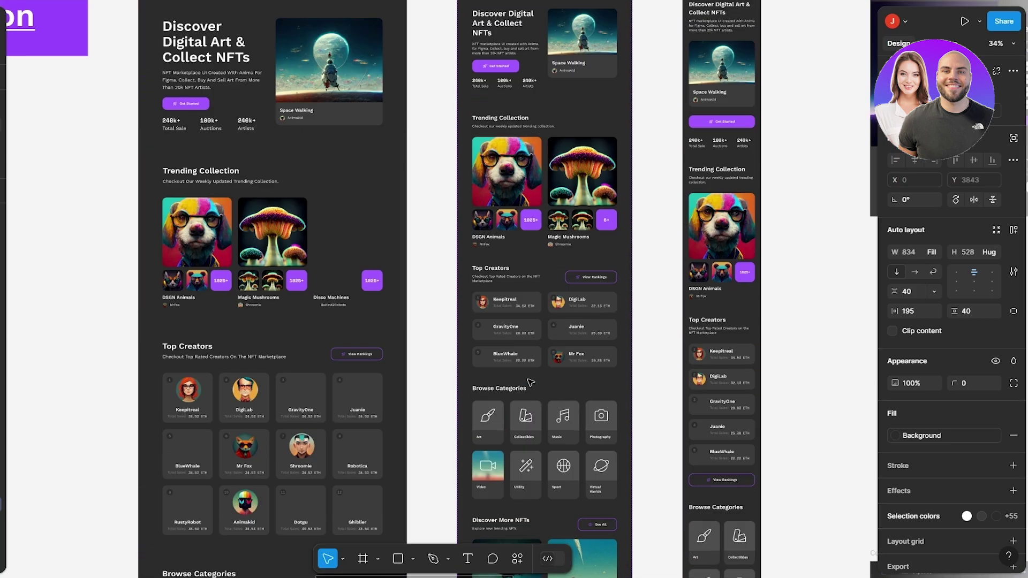
scroll(523, 376, up, 6)
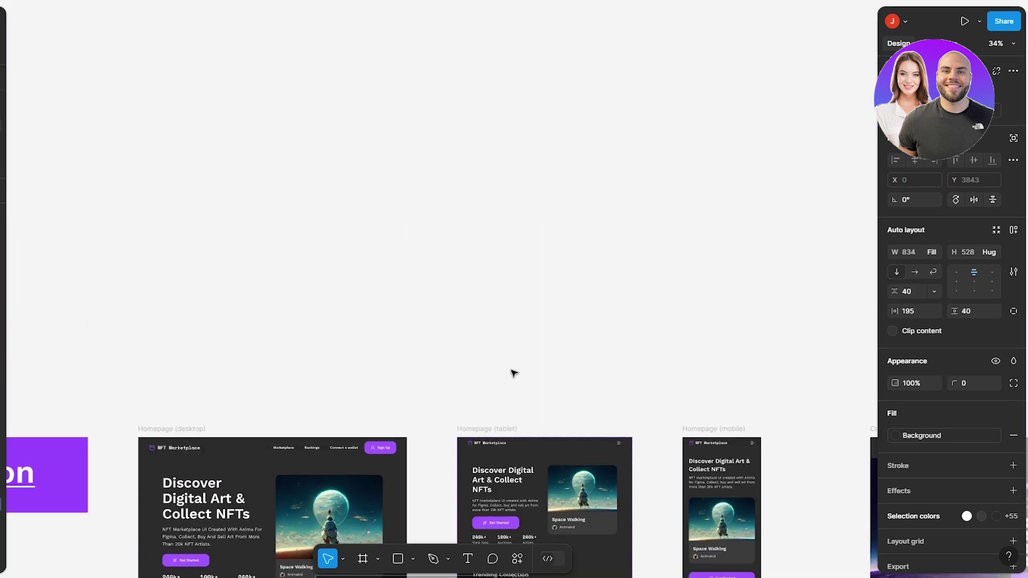
scroll(514, 372, down, 5)
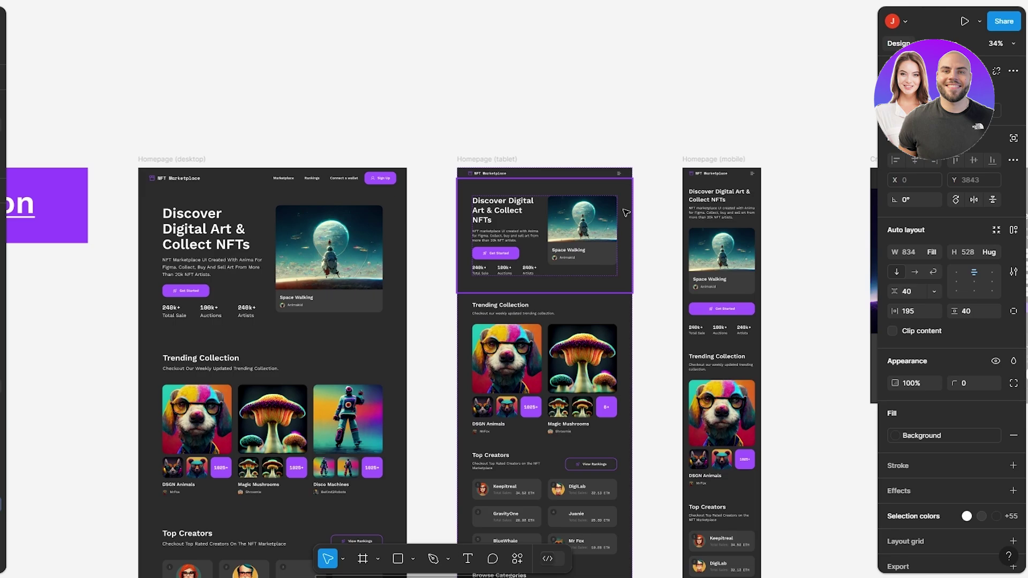
click(124, 199)
scroll(124, 199, down, 4)
scroll(124, 200, up, 6)
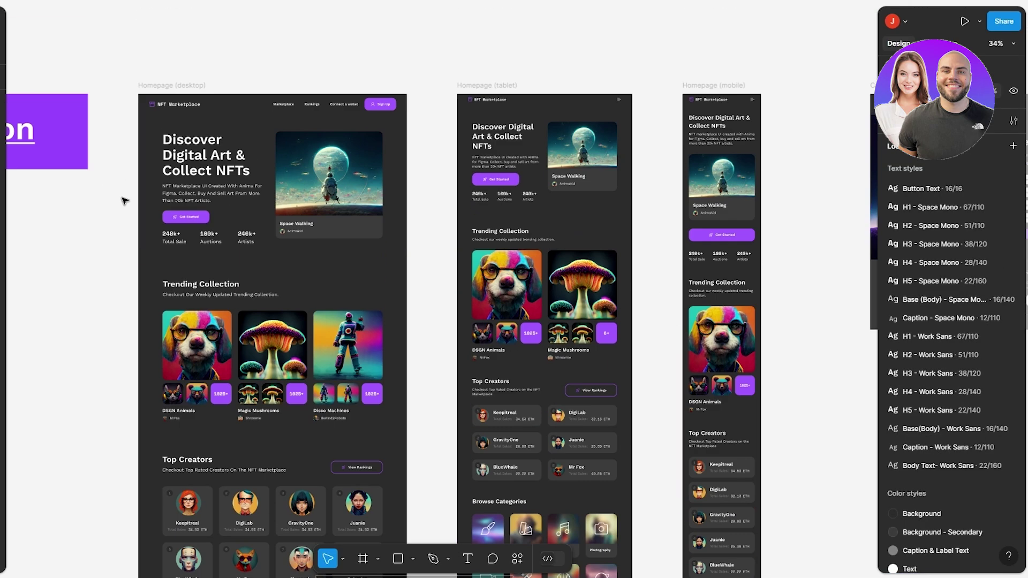
scroll(164, 251, down, 15)
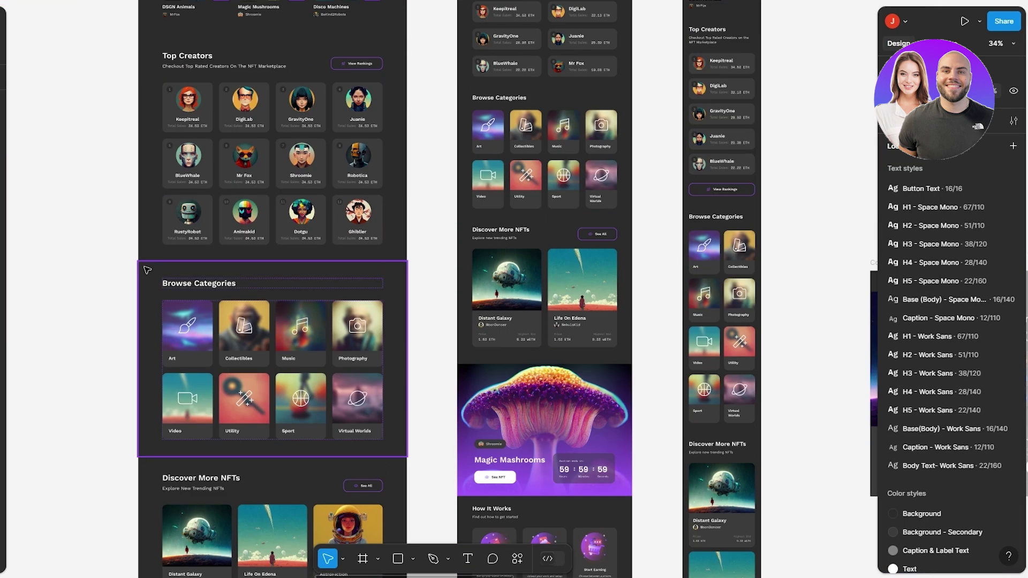
scroll(148, 270, up, 12)
scroll(152, 278, down, 8)
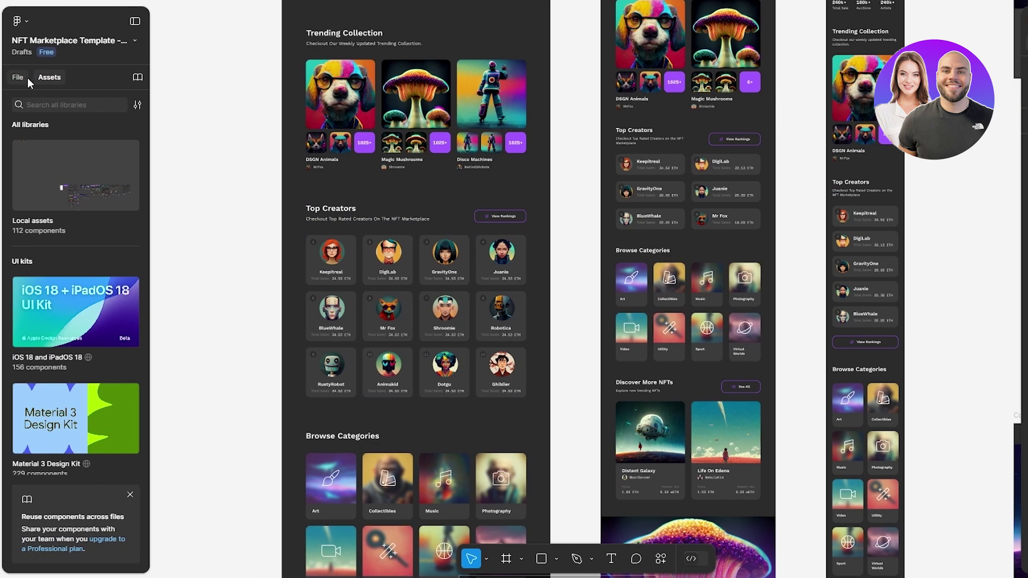
scroll(32, 54, up, 2)
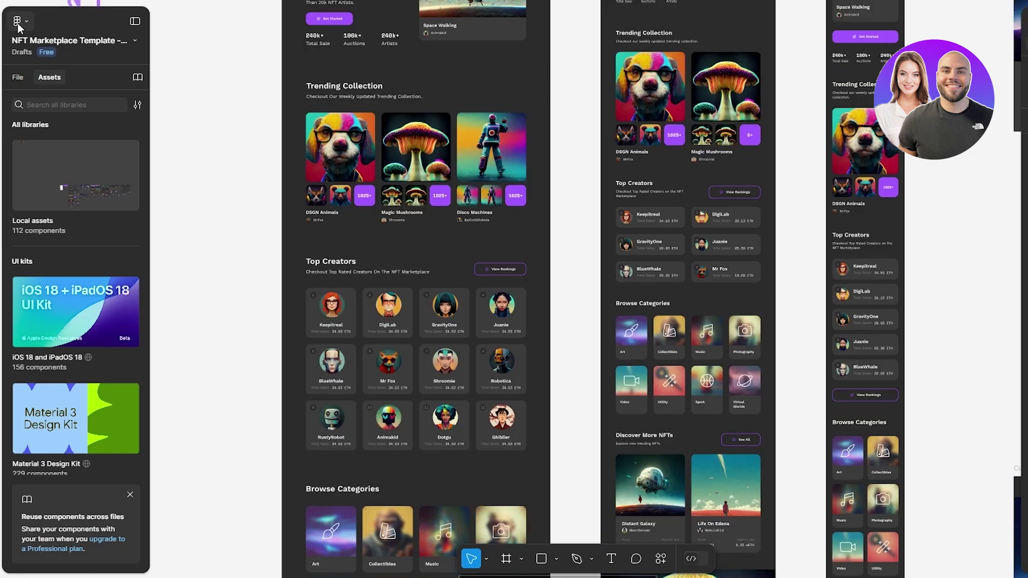
Launch the Figma to Shopify with Instant plugin from Main menu > Plugins.
click(18, 20)
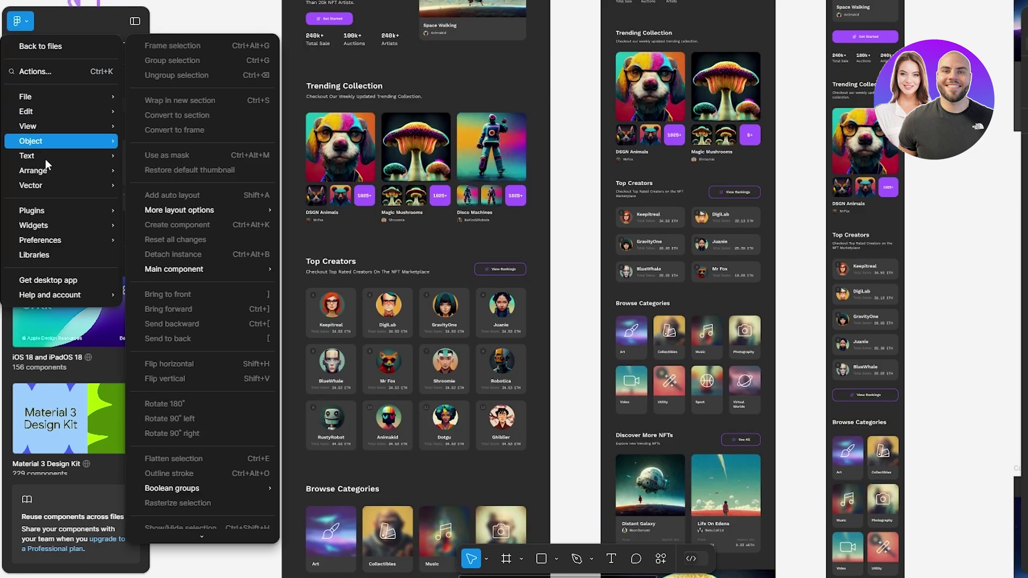
mouse_move(46, 214)
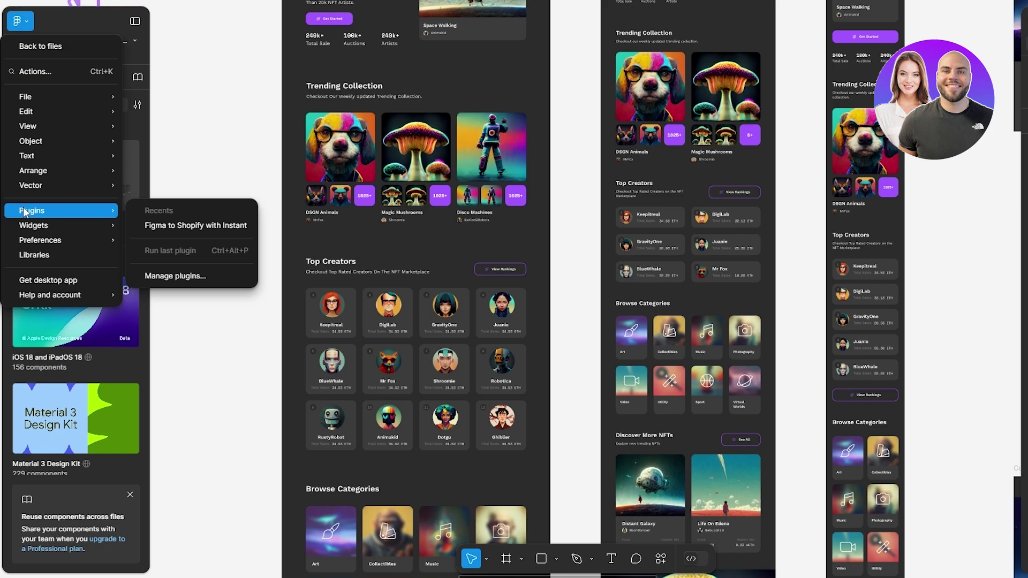
click(180, 230)
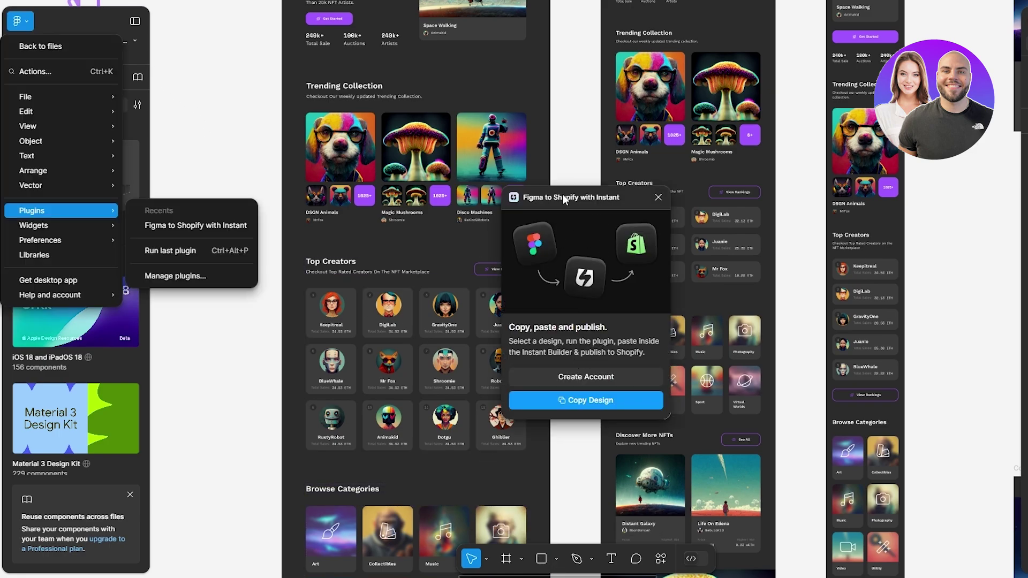
drag(564, 200, 568, 200)
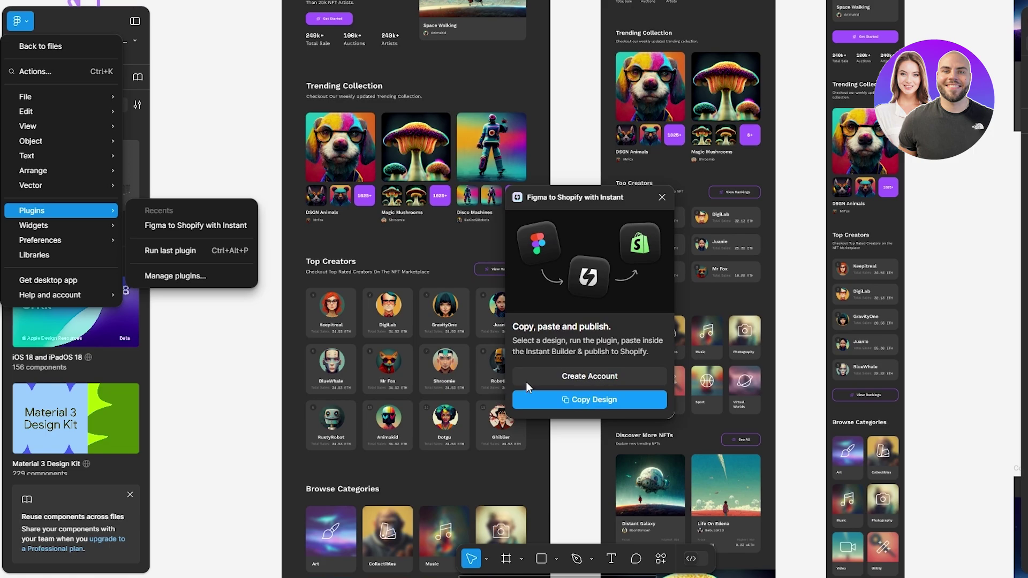
click(586, 359)
Select the Homepage (desktop) frame and copy it with the plugin's Copy Design.
click(594, 401)
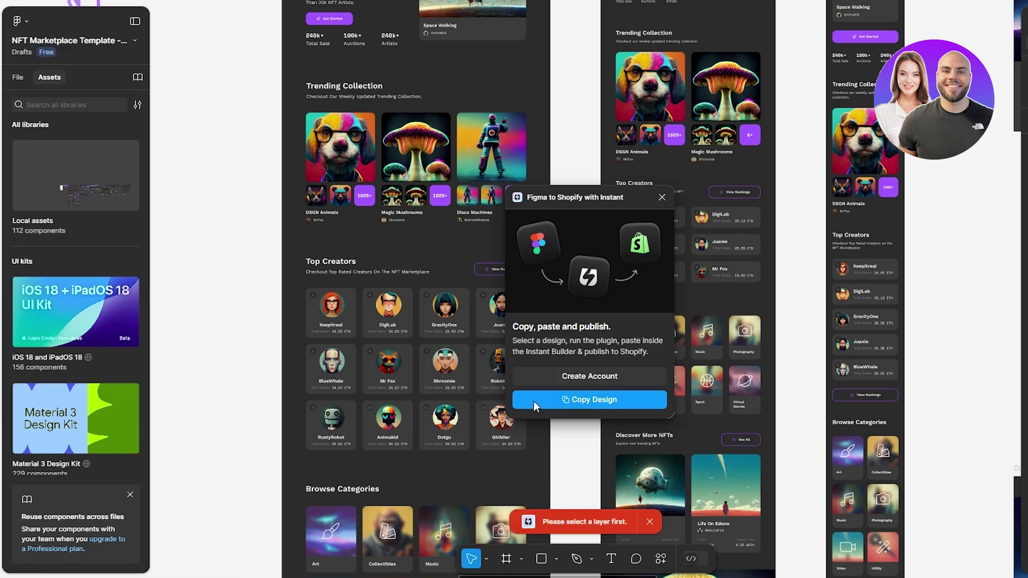
scroll(368, 153, up, 5)
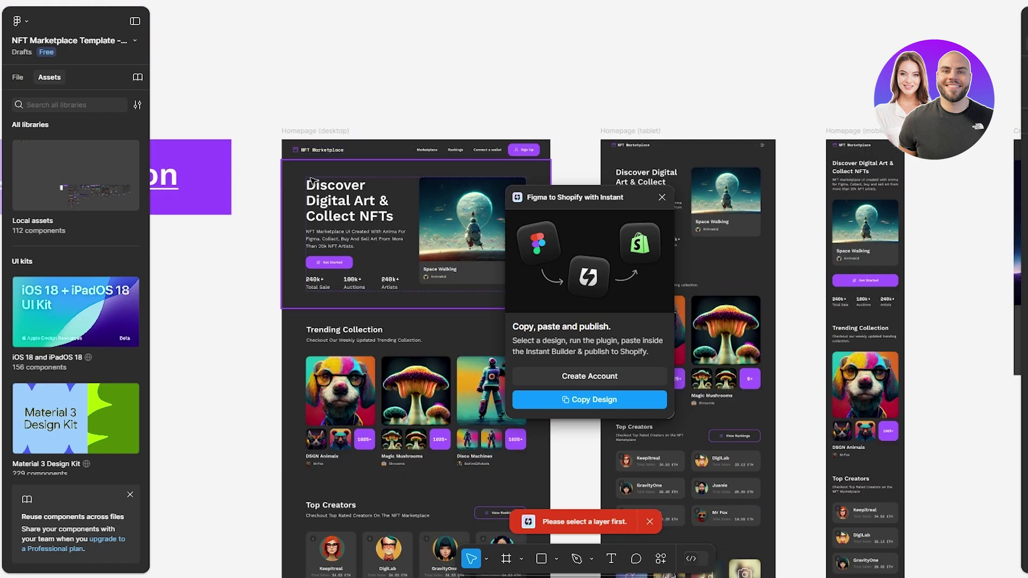
click(321, 134)
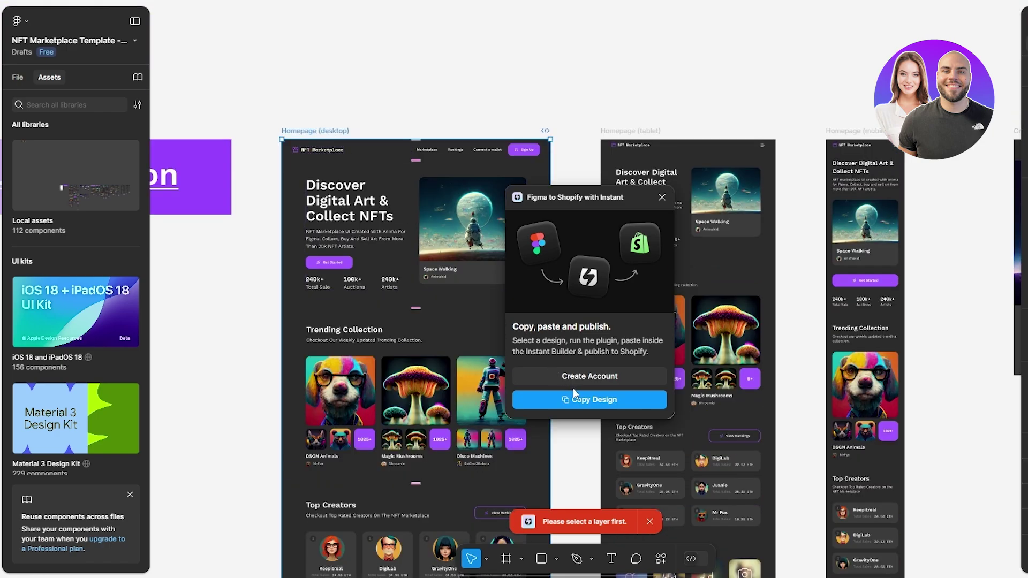
click(590, 400)
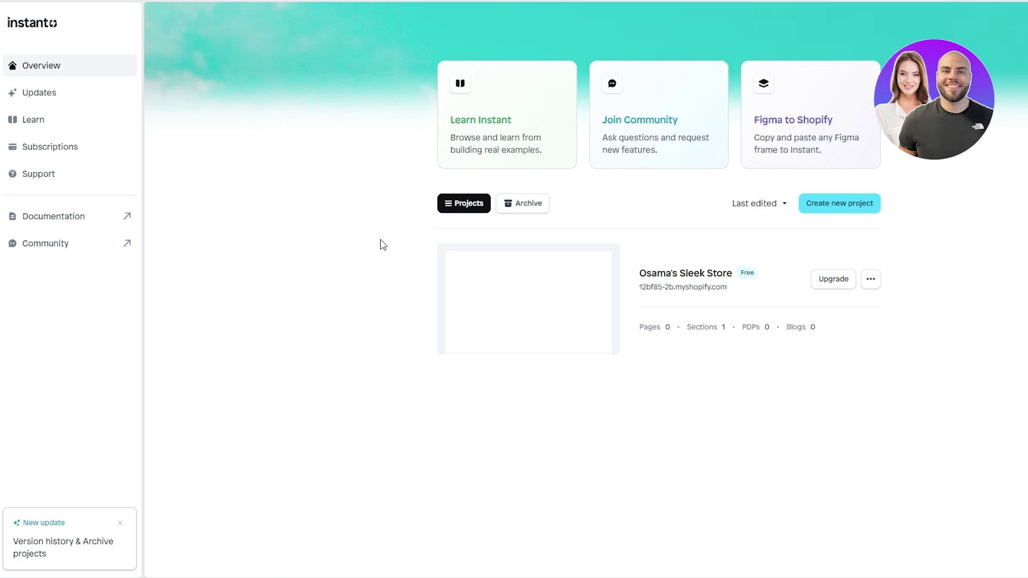
Create a new project with the pre-filled title, start it empty, and choose Connect with Shopify.
click(847, 209)
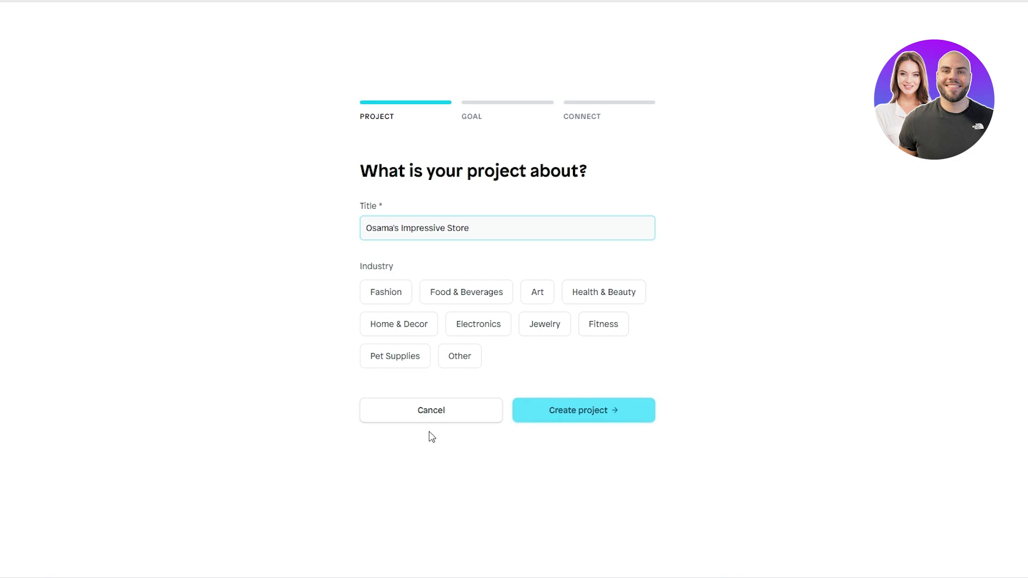
click(580, 415)
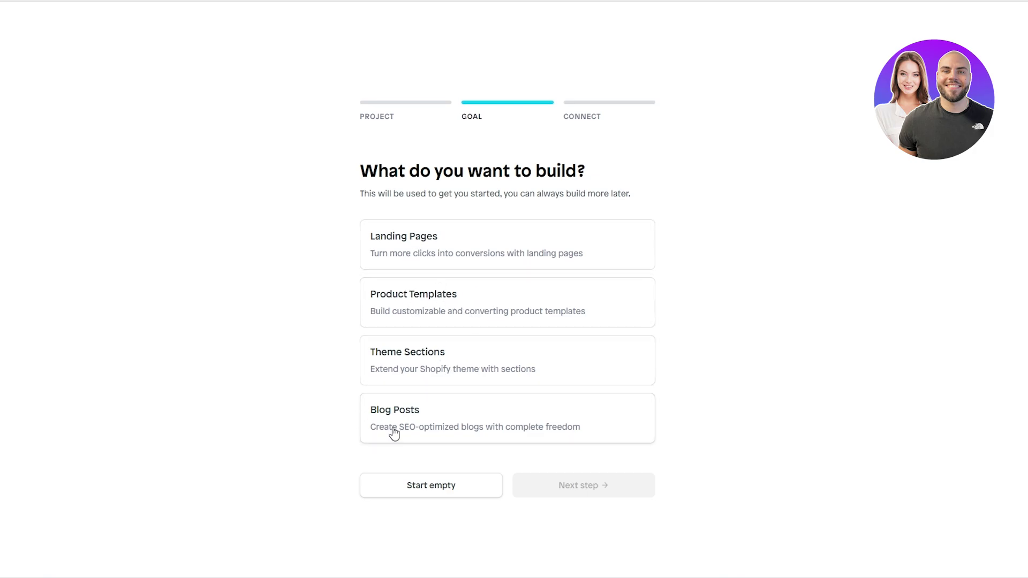
click(447, 487)
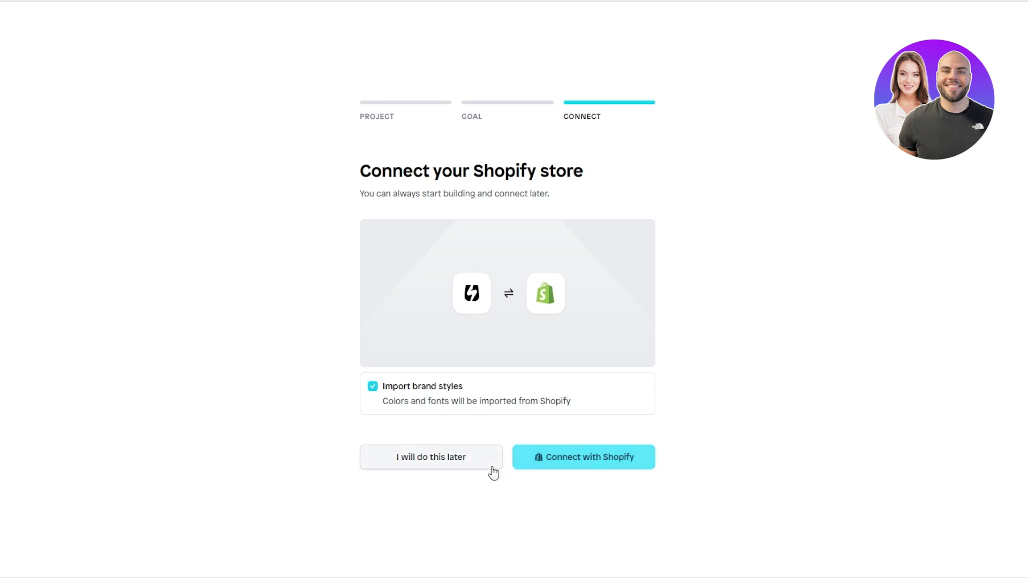
click(584, 467)
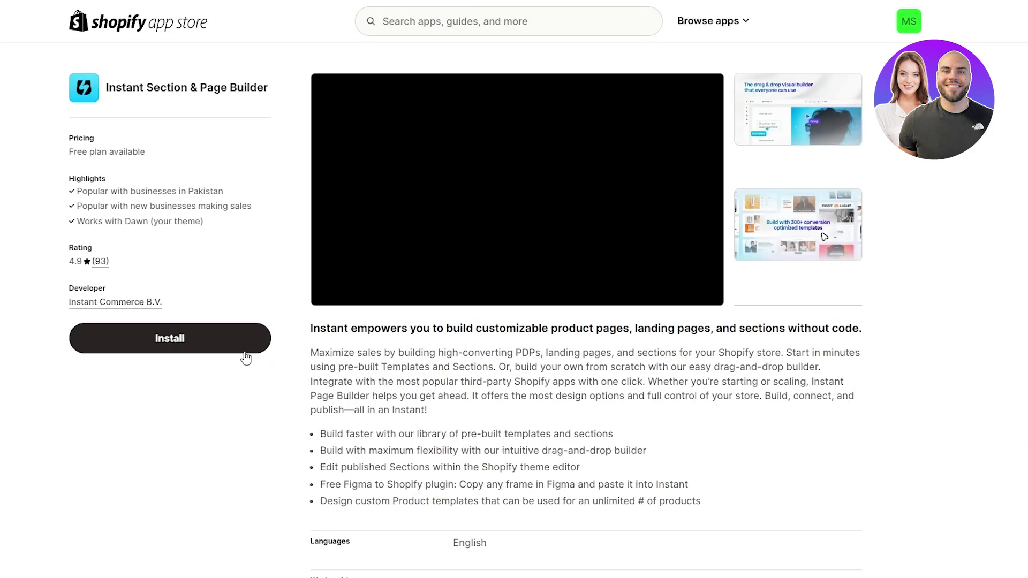
Install the Instant app on the Shopify store and approve its store access permissions.
click(246, 356)
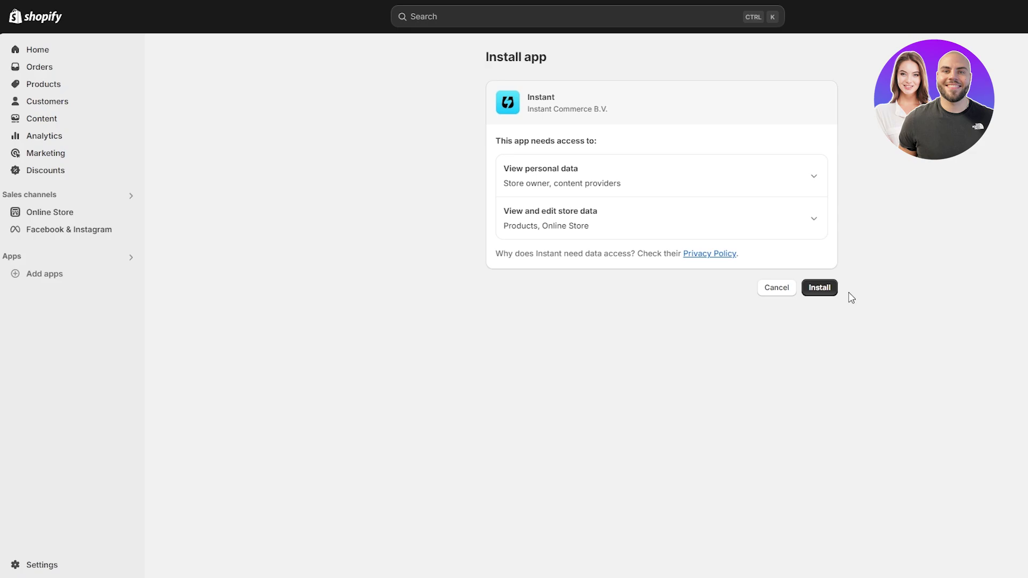
click(817, 284)
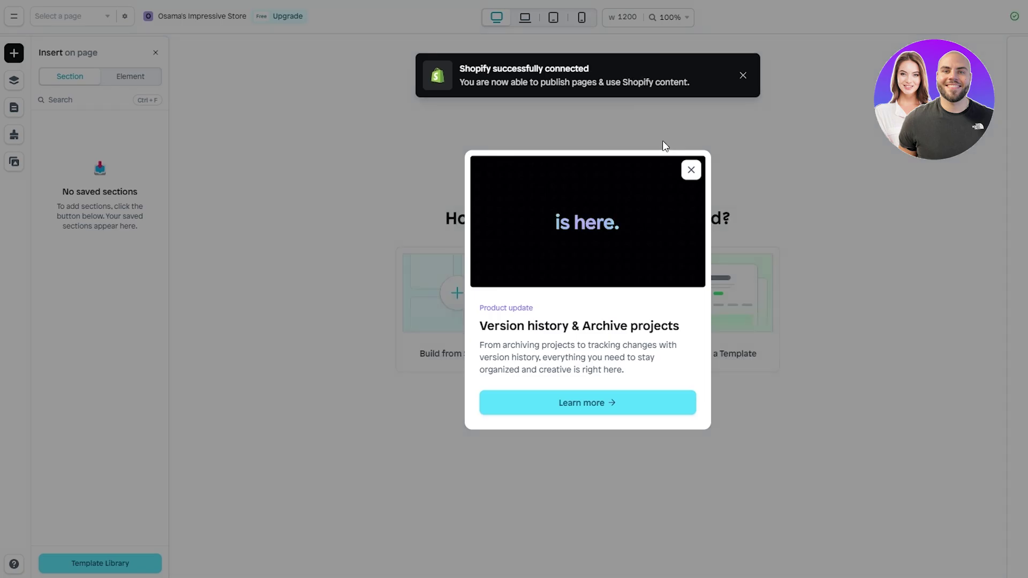
Dismiss the version history announcement, start a page from scratch, and close the Shopify connected notice.
click(693, 172)
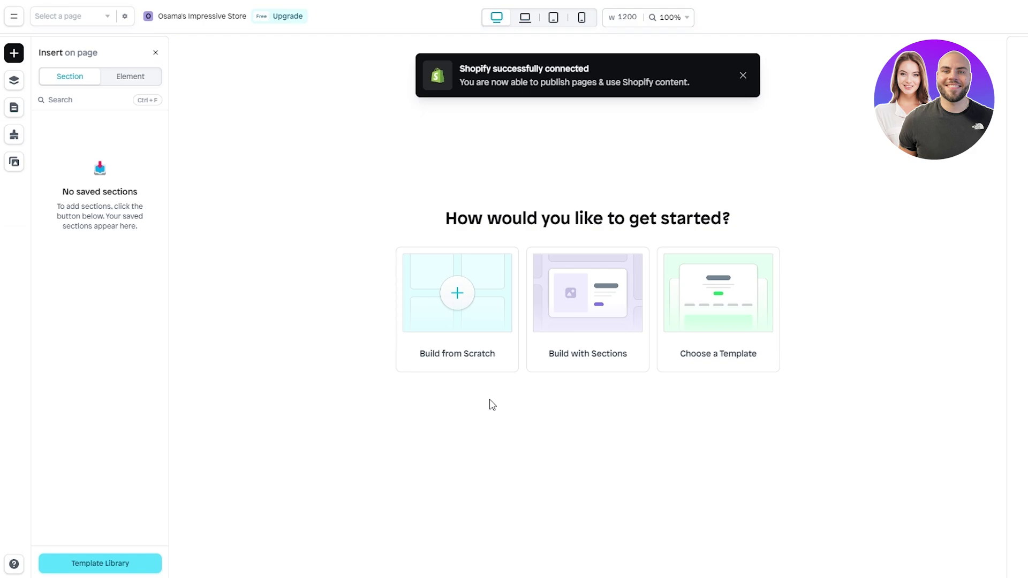
click(444, 313)
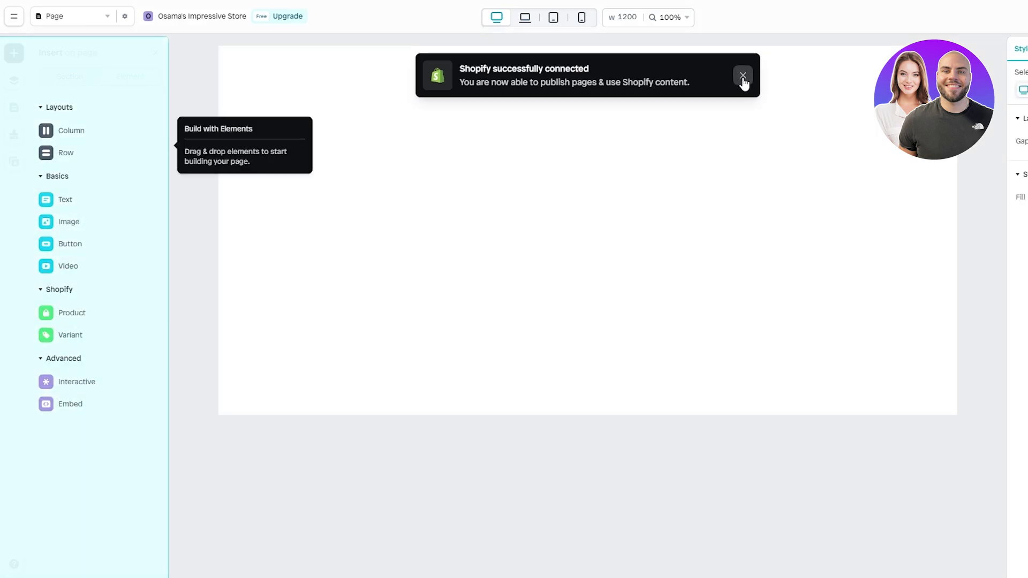
click(742, 76)
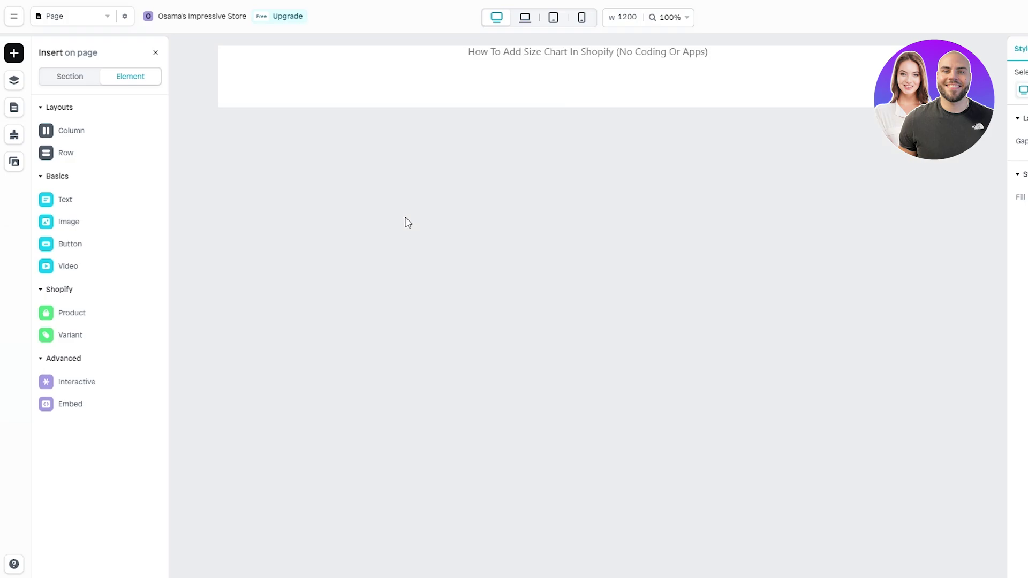
scroll(592, 287, down, 3)
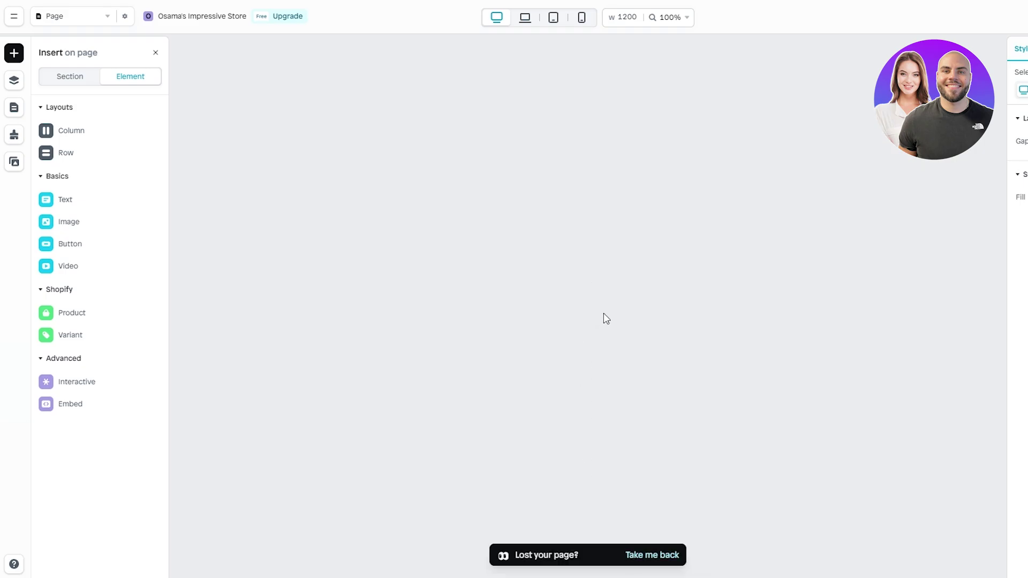
scroll(645, 496, up, 3)
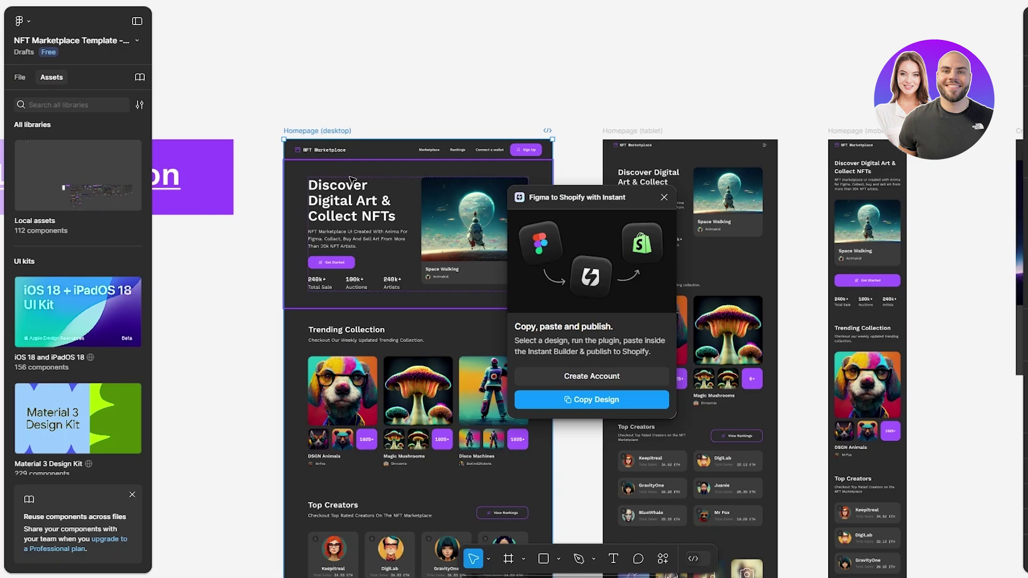
Marquee-select the 1280 × 2958 Artist Page (Desktop) frame and copy its design with the Instant plugin.
click(308, 153)
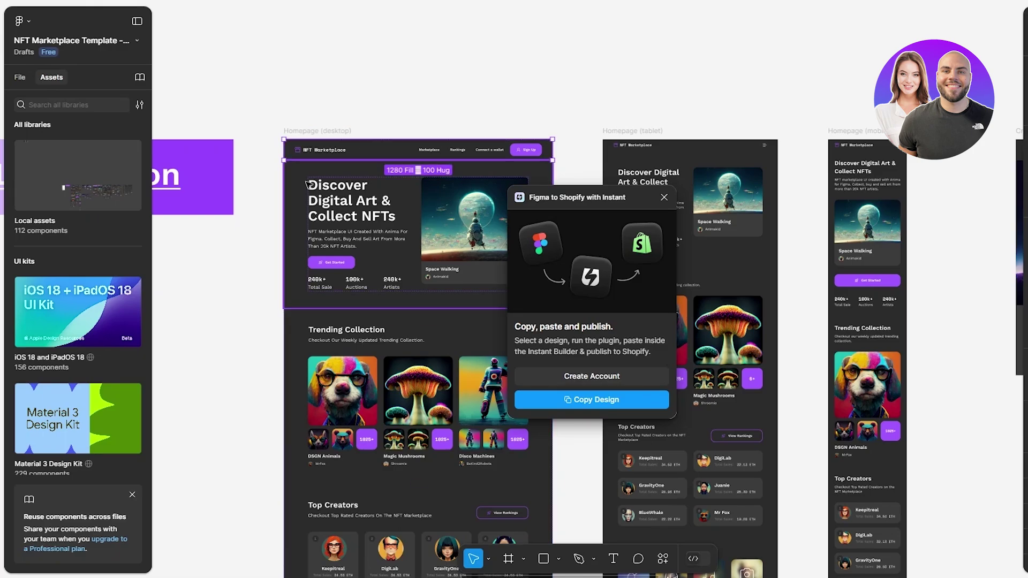
scroll(514, 290, down, 4)
scroll(514, 289, right, 15)
drag(695, 41, 928, 498)
click(589, 400)
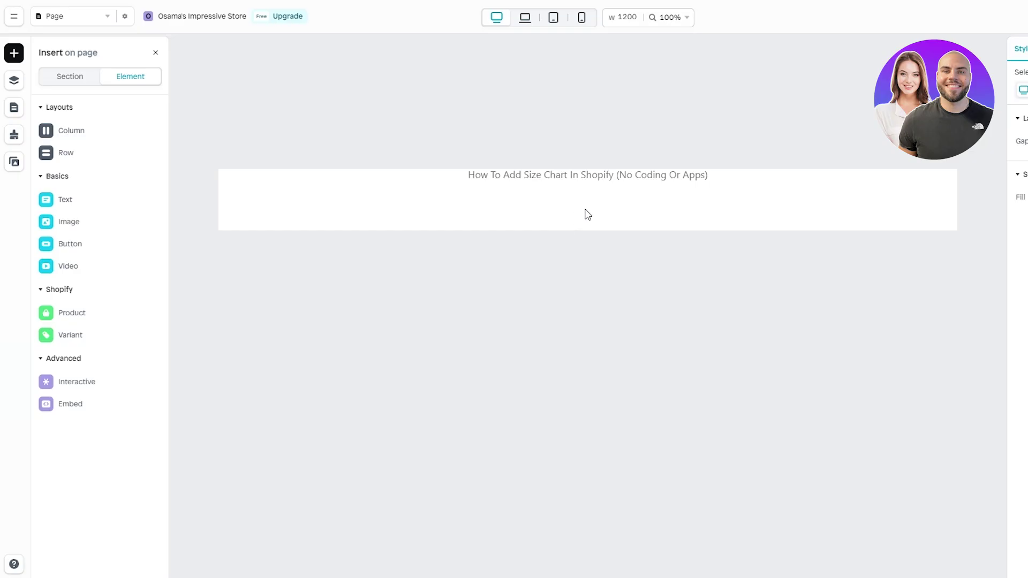
Paste the copied Figma design into the Instant page, adding Nike Frame 1 and its 5 assets.
key(ctrl+a)
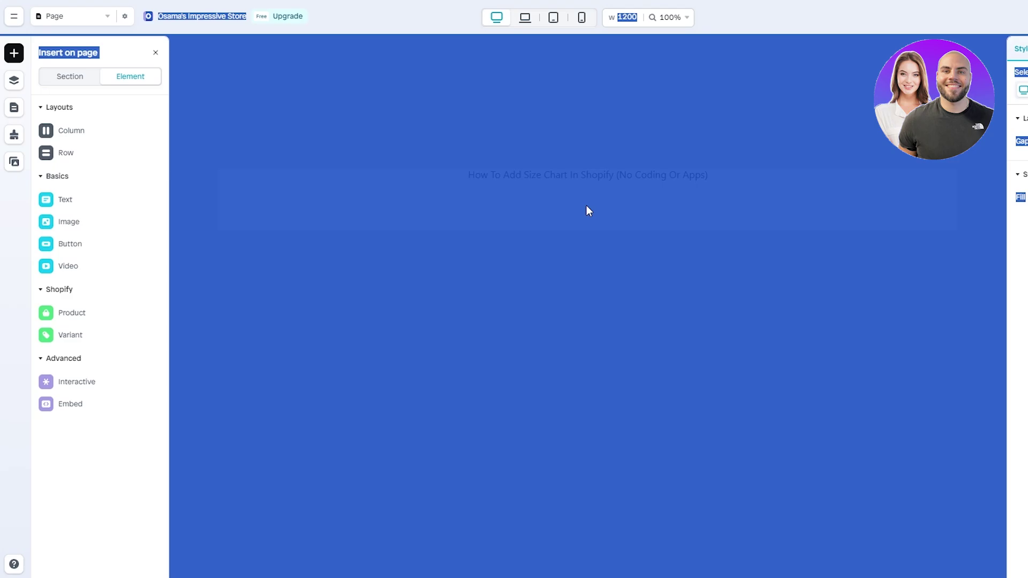
key(ctrl+v)
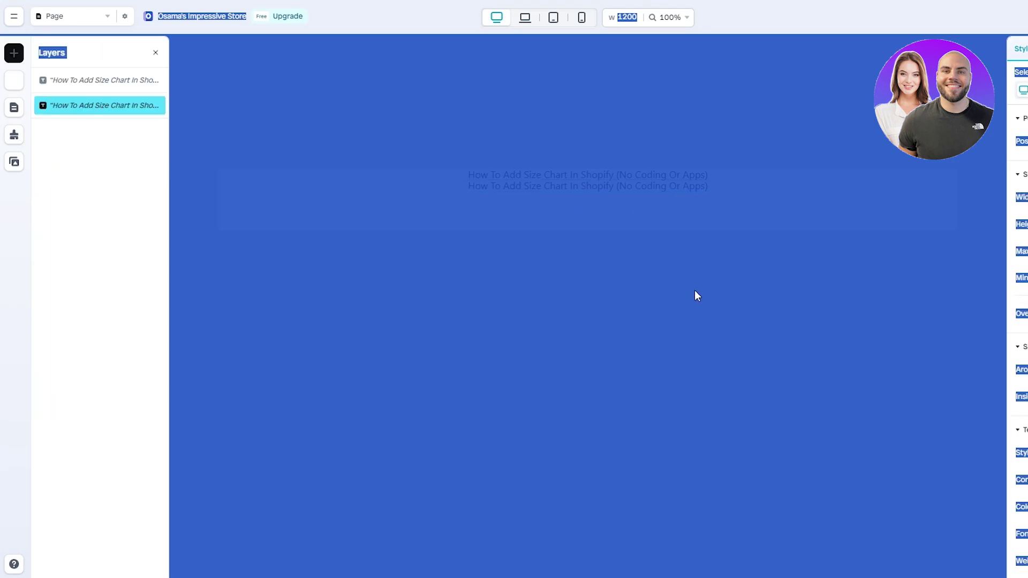
click(14, 80)
click(124, 81)
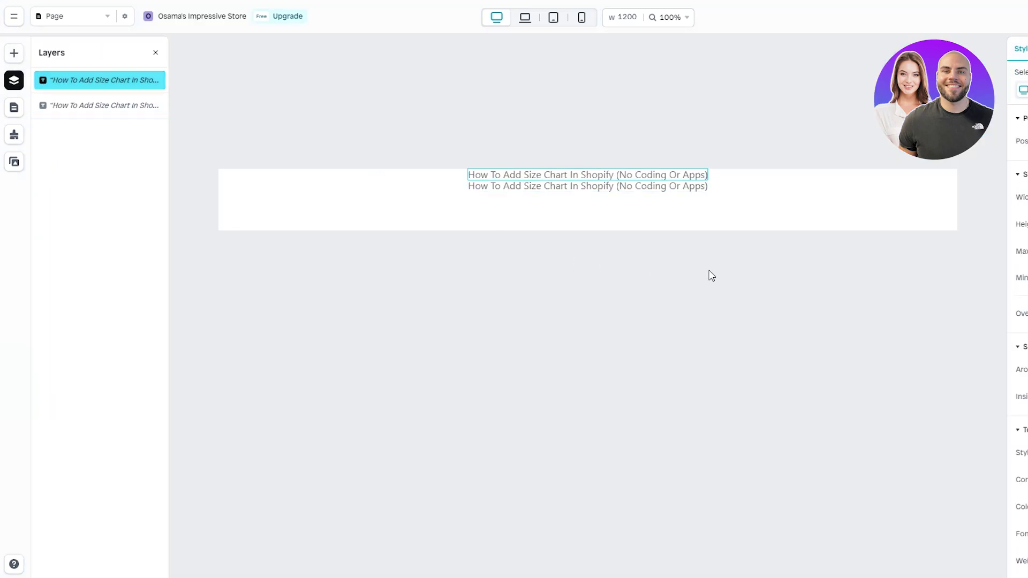
click(703, 200)
key(ctrl+v)
scroll(465, 272, down, 5)
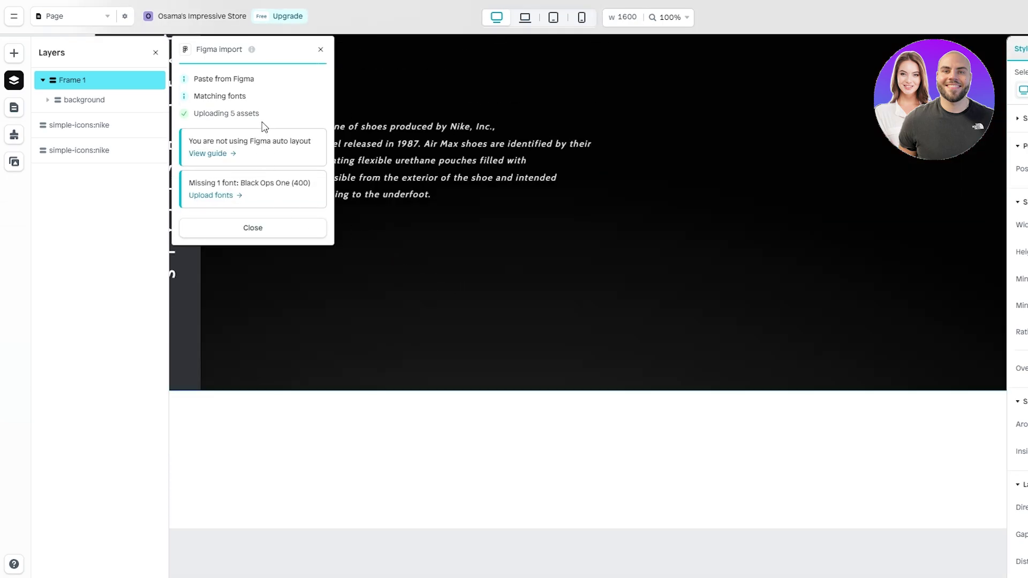
drag(250, 140, 326, 150)
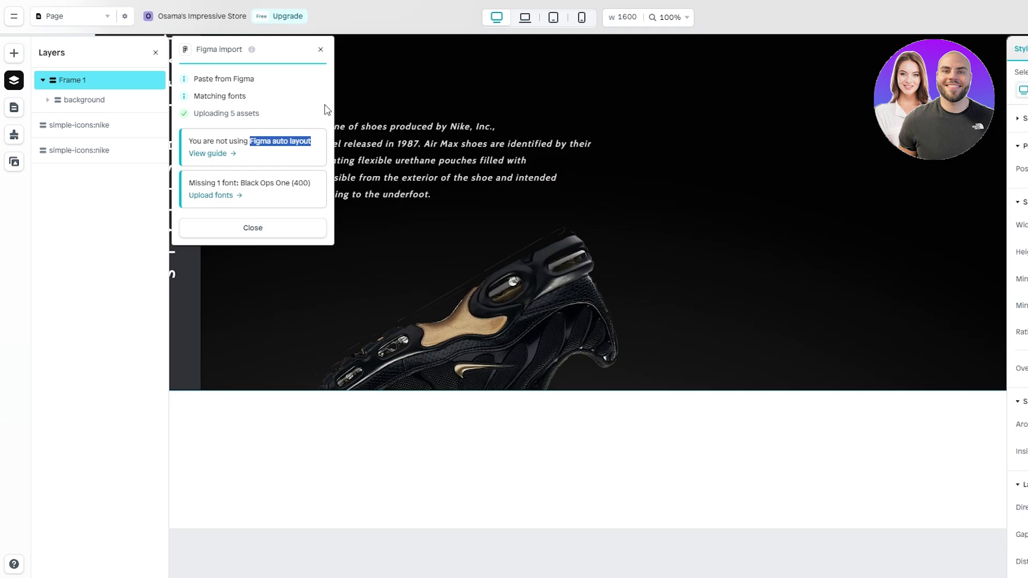
scroll(471, 265, up, 5)
scroll(688, 418, down, 4)
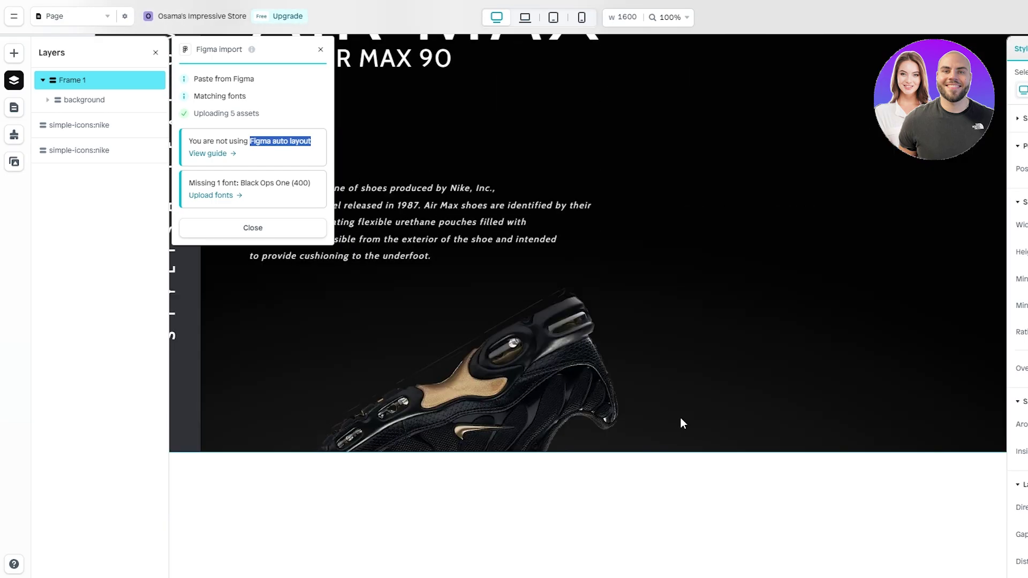
scroll(676, 417, up, 5)
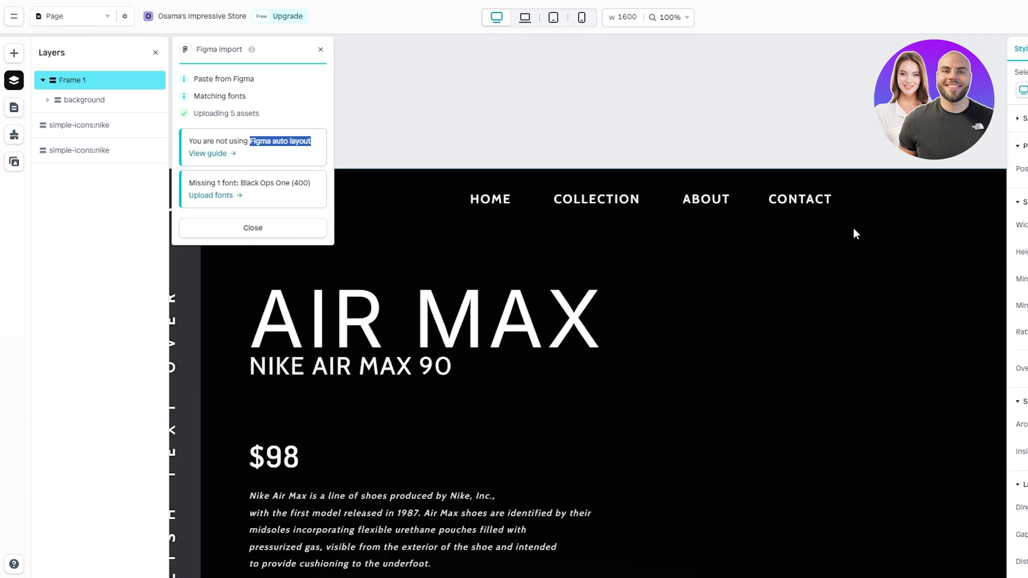
scroll(509, 343, down, 5)
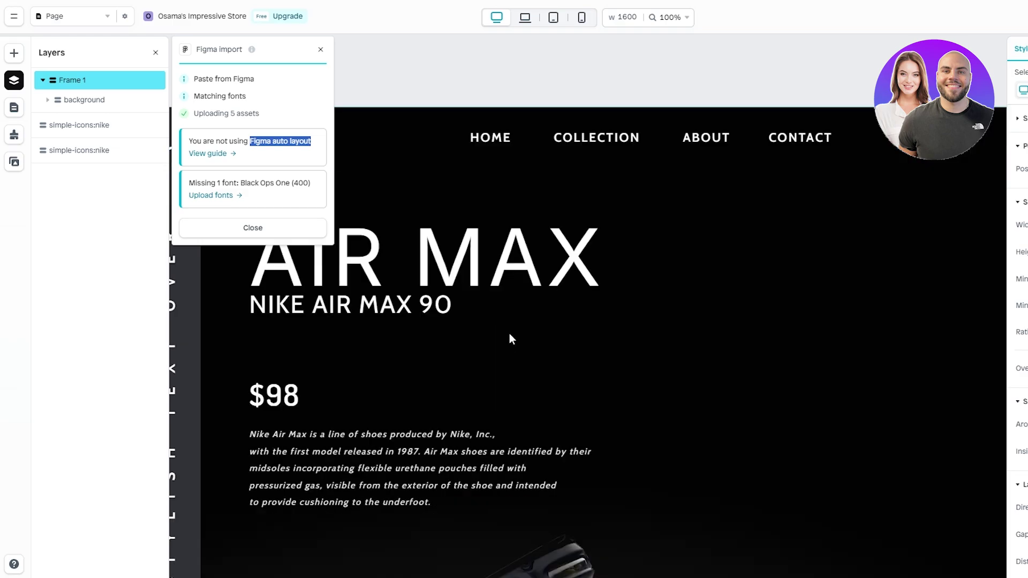
Select the shoes layer in Frame 1 and close the Figma import summary.
click(548, 468)
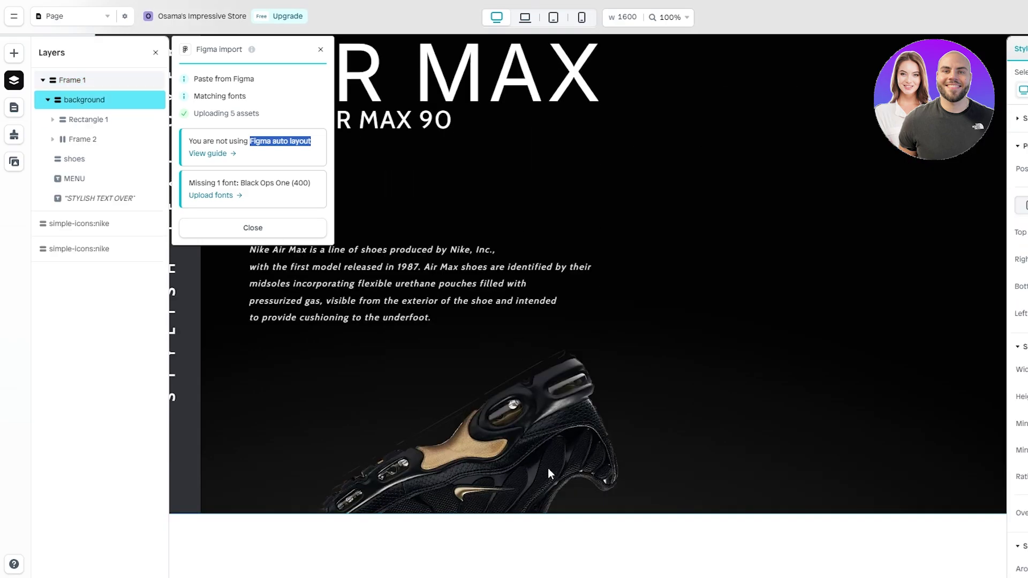
click(509, 463)
click(236, 230)
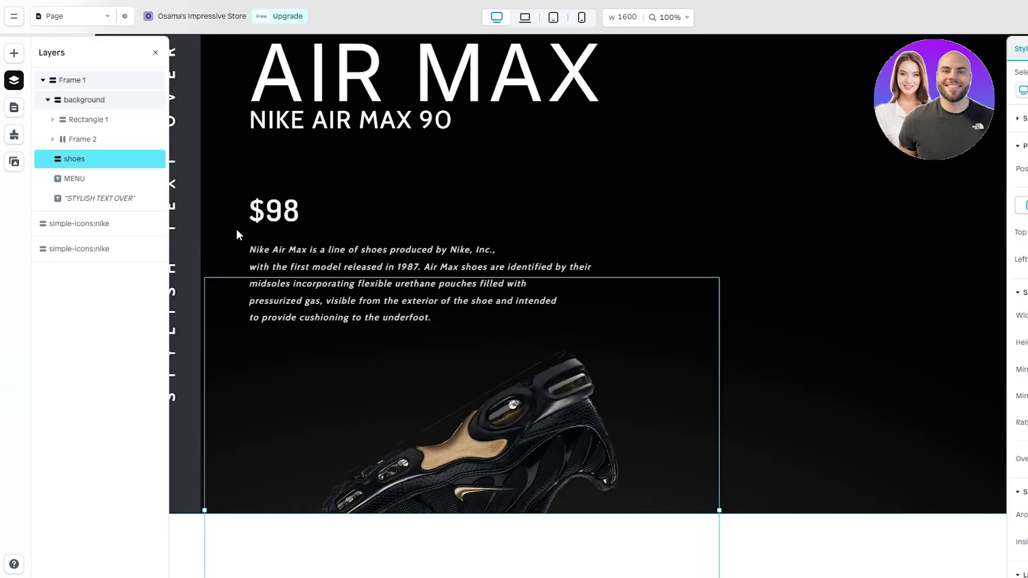
scroll(556, 360, down, 10)
scroll(535, 211, up, 5)
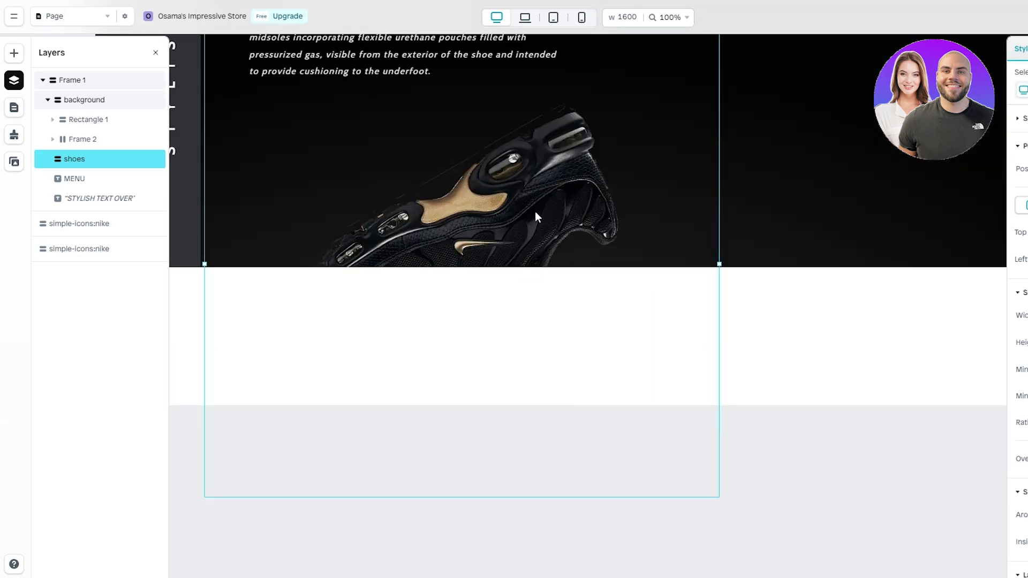
scroll(788, 241, up, 3)
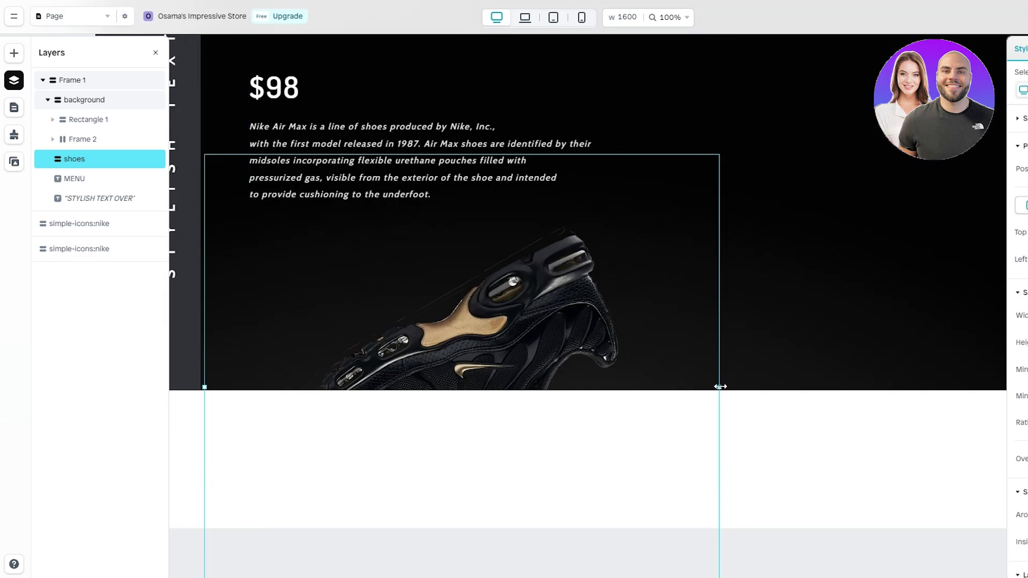
Drag the shoes frame's corner inward to narrow it and shrink the shoe image.
mouse_move(720, 387)
mouse_down()
mouse_move(728, 381)
mouse_move(700, 387)
mouse_up()
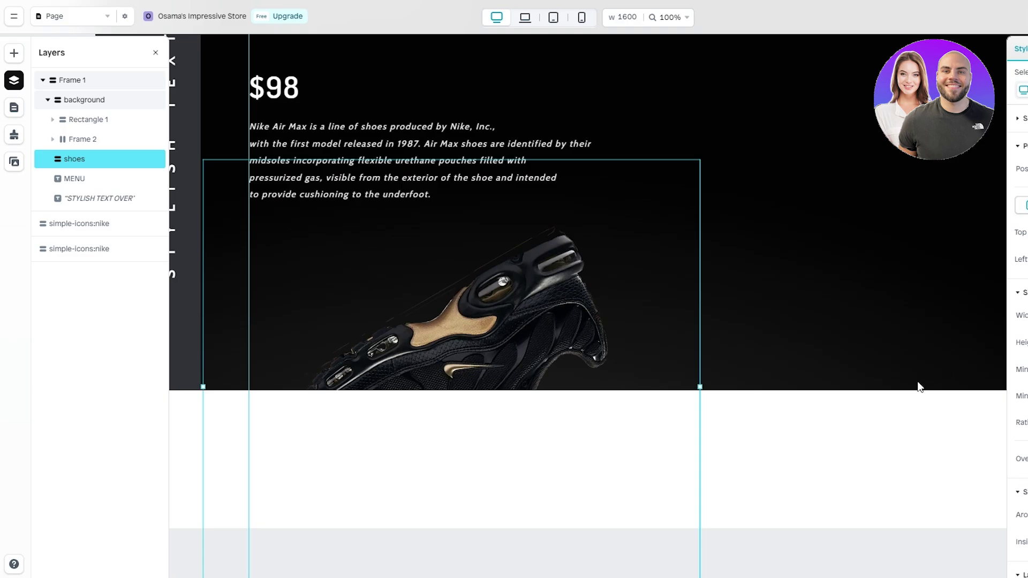
scroll(911, 383, up, 3)
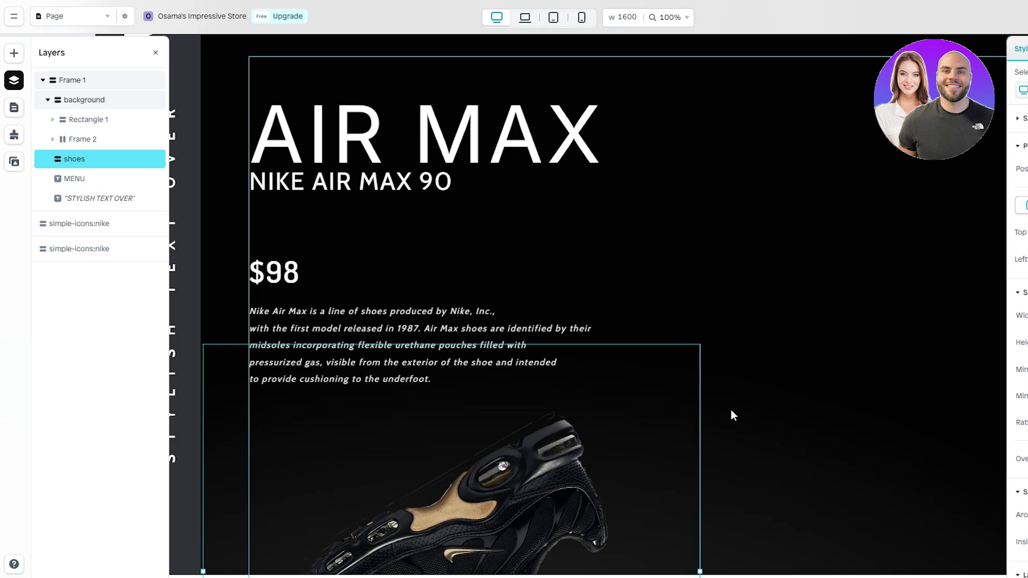
scroll(667, 519, down, 5)
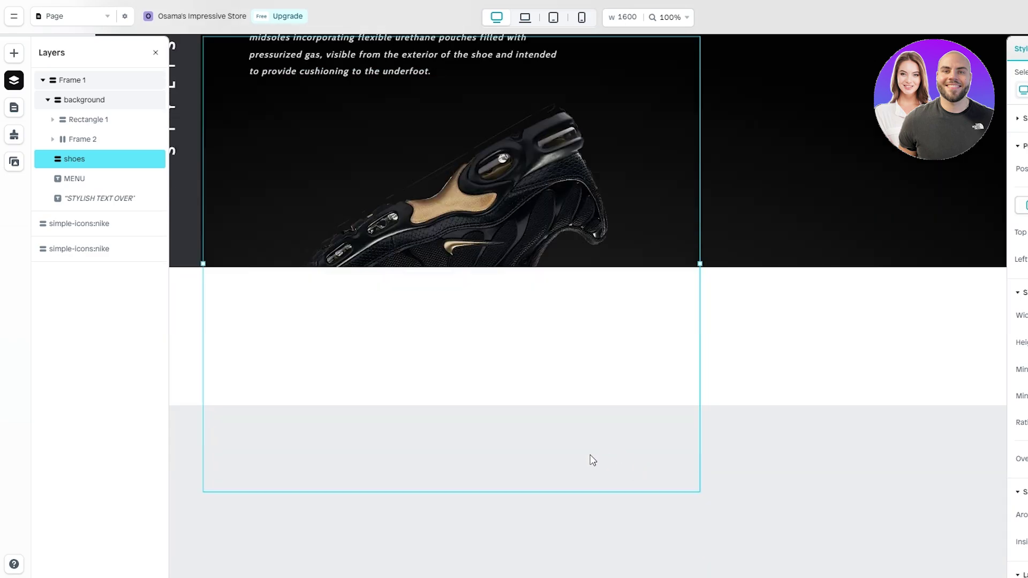
scroll(592, 459, up, 6)
scroll(617, 447, up, 1)
scroll(618, 449, down, 5)
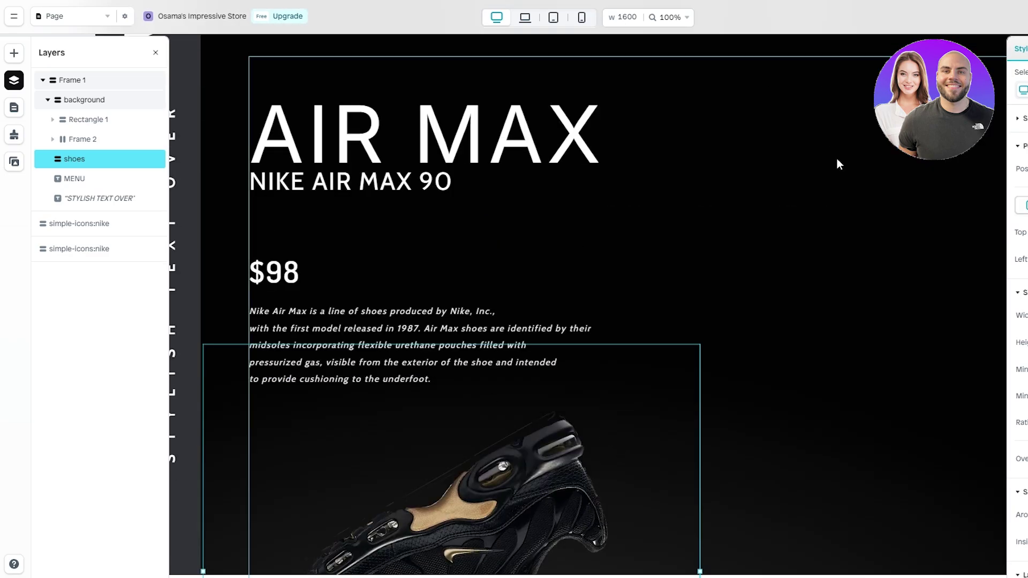
scroll(624, 251, up, 4)
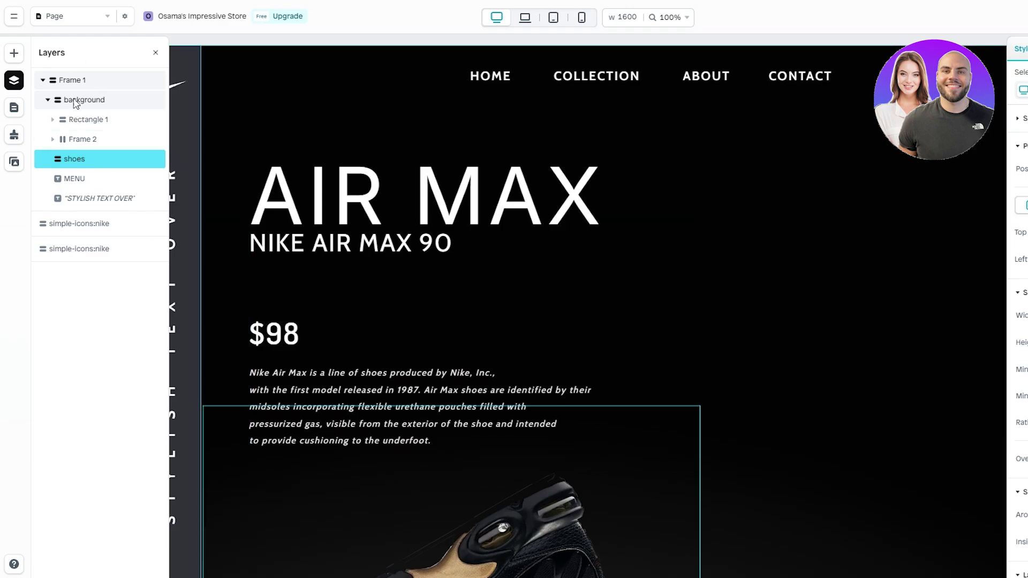
Publish the page from the pages list and enable the Instant app embed in Shopify.
click(13, 108)
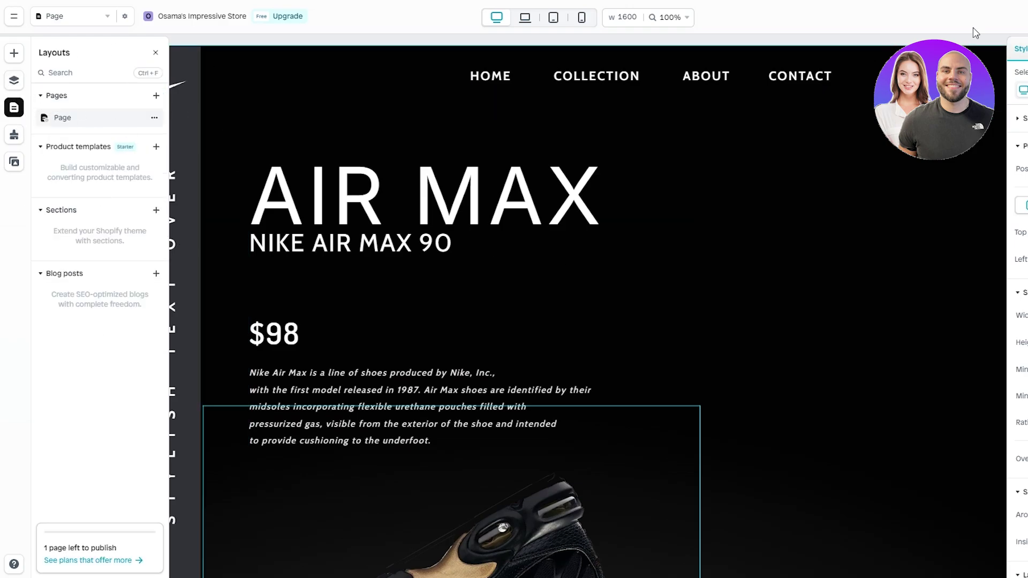
click(1014, 16)
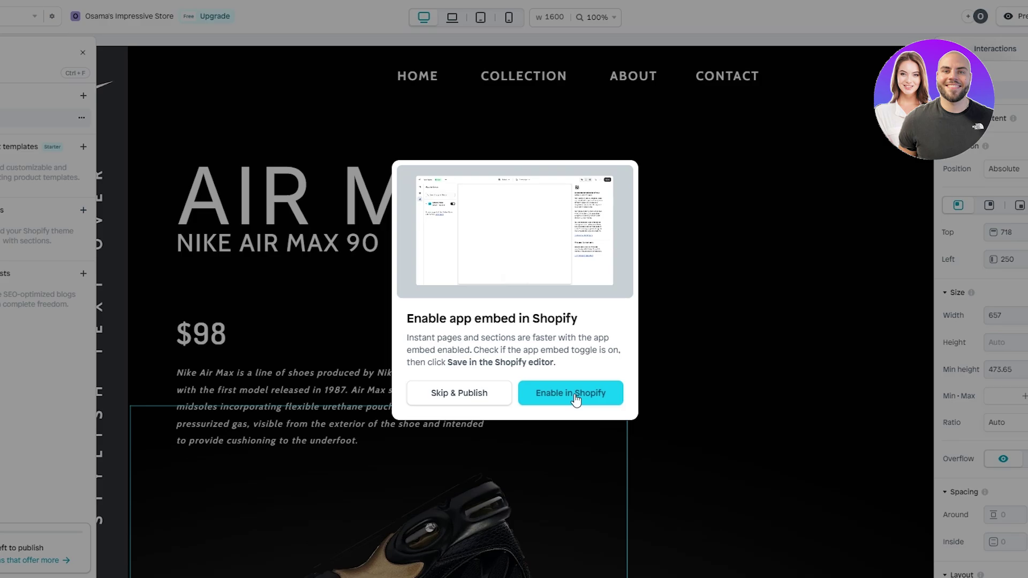
click(576, 399)
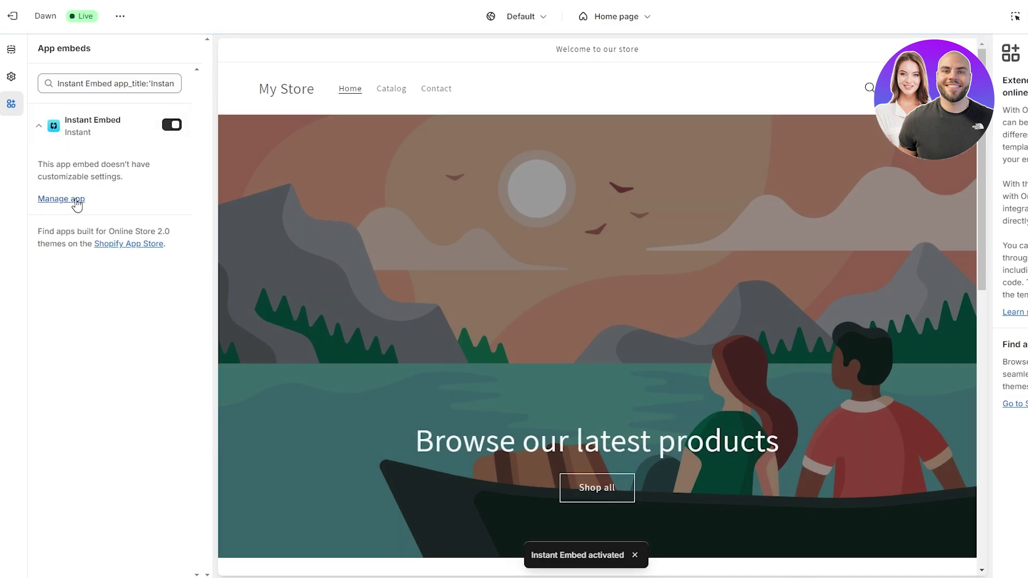
Scroll the Dawn theme editor to check that the Instant Embed toggle is on.
scroll(448, 239, down, 10)
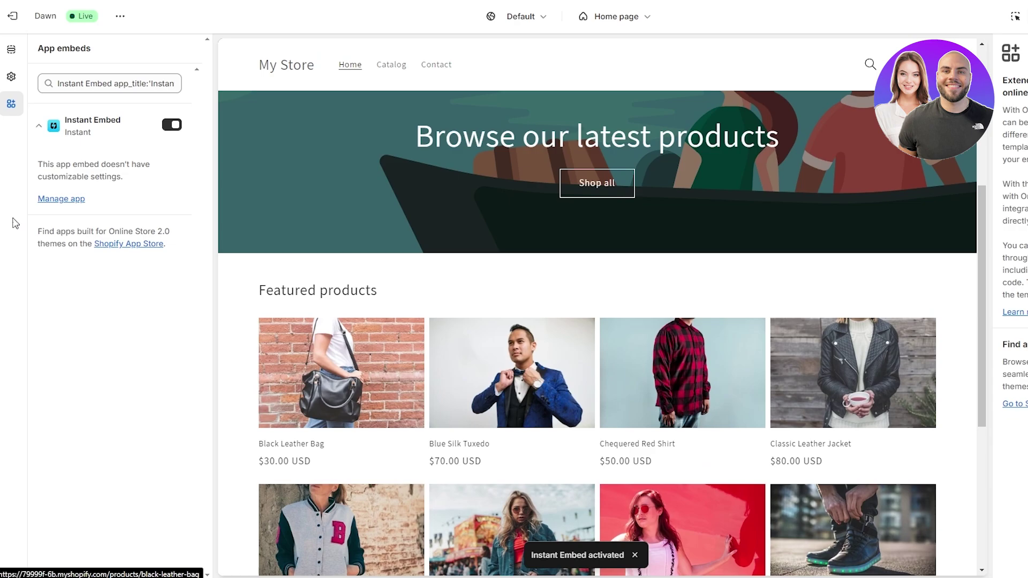
scroll(682, 268, up, 6)
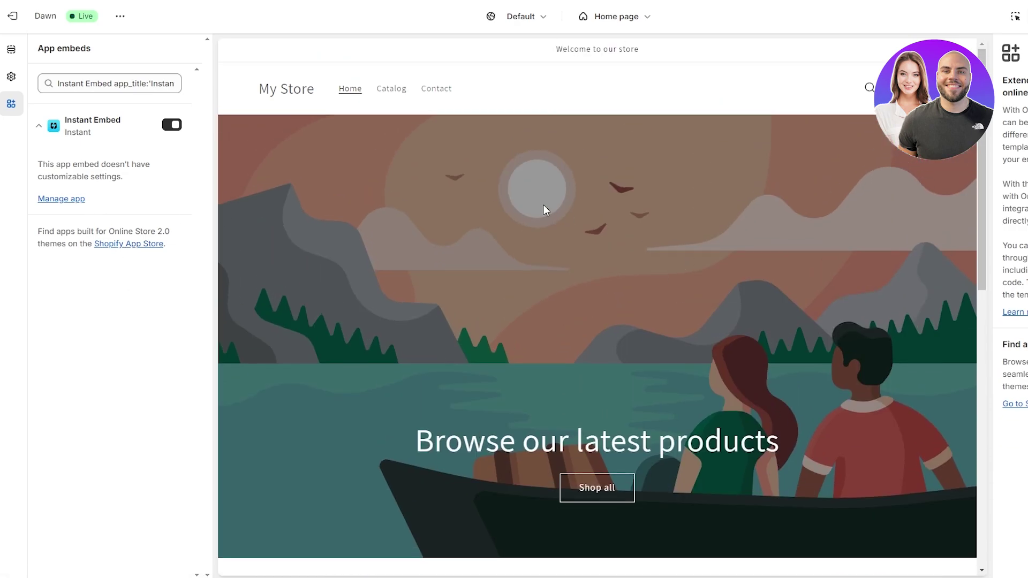